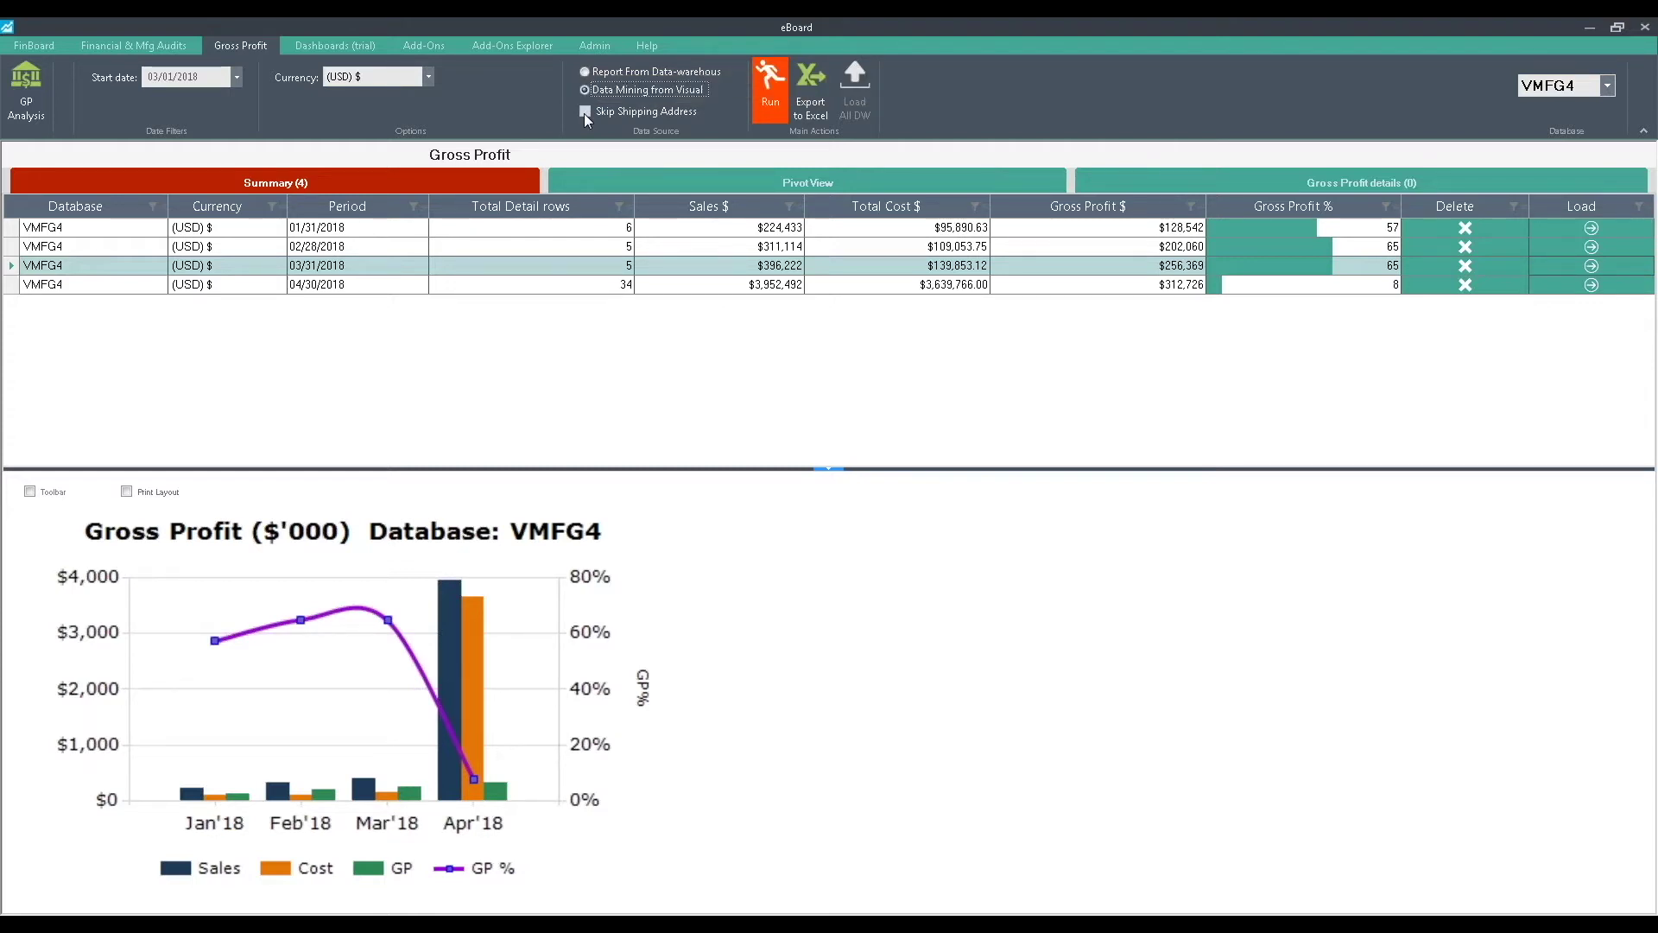
Load the 03/31/2018 gross profit data from the data warehouse and apply the saved view "GP by PC by Part".
left_click(584, 69)
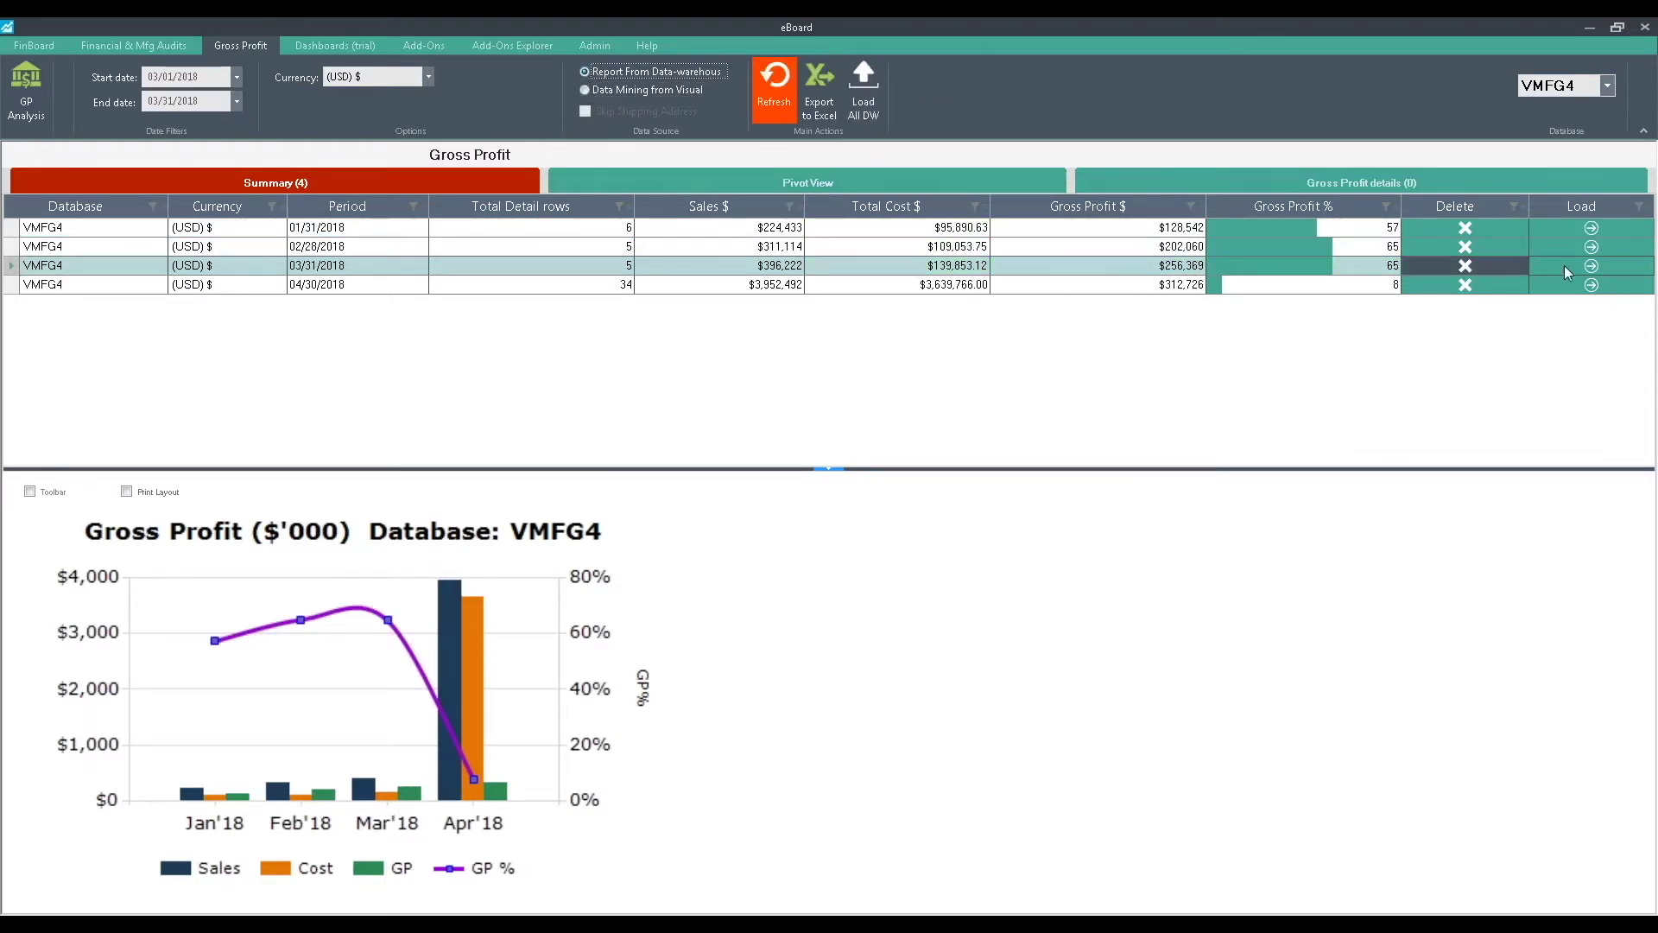
left_click(1593, 268)
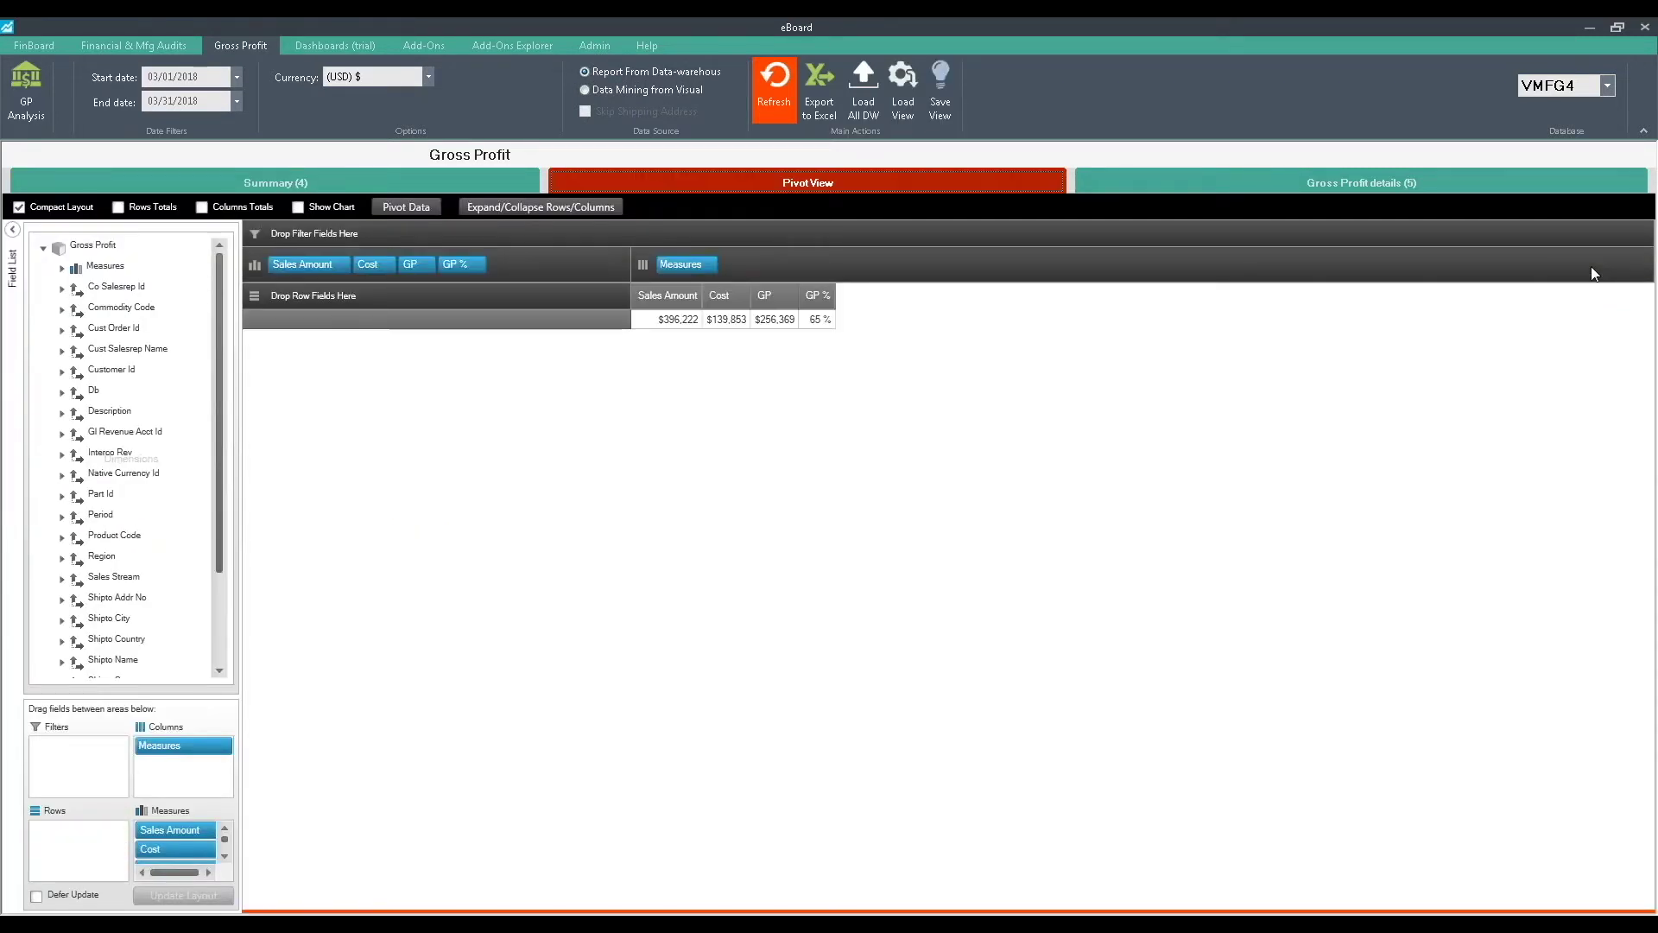
left_click(903, 103)
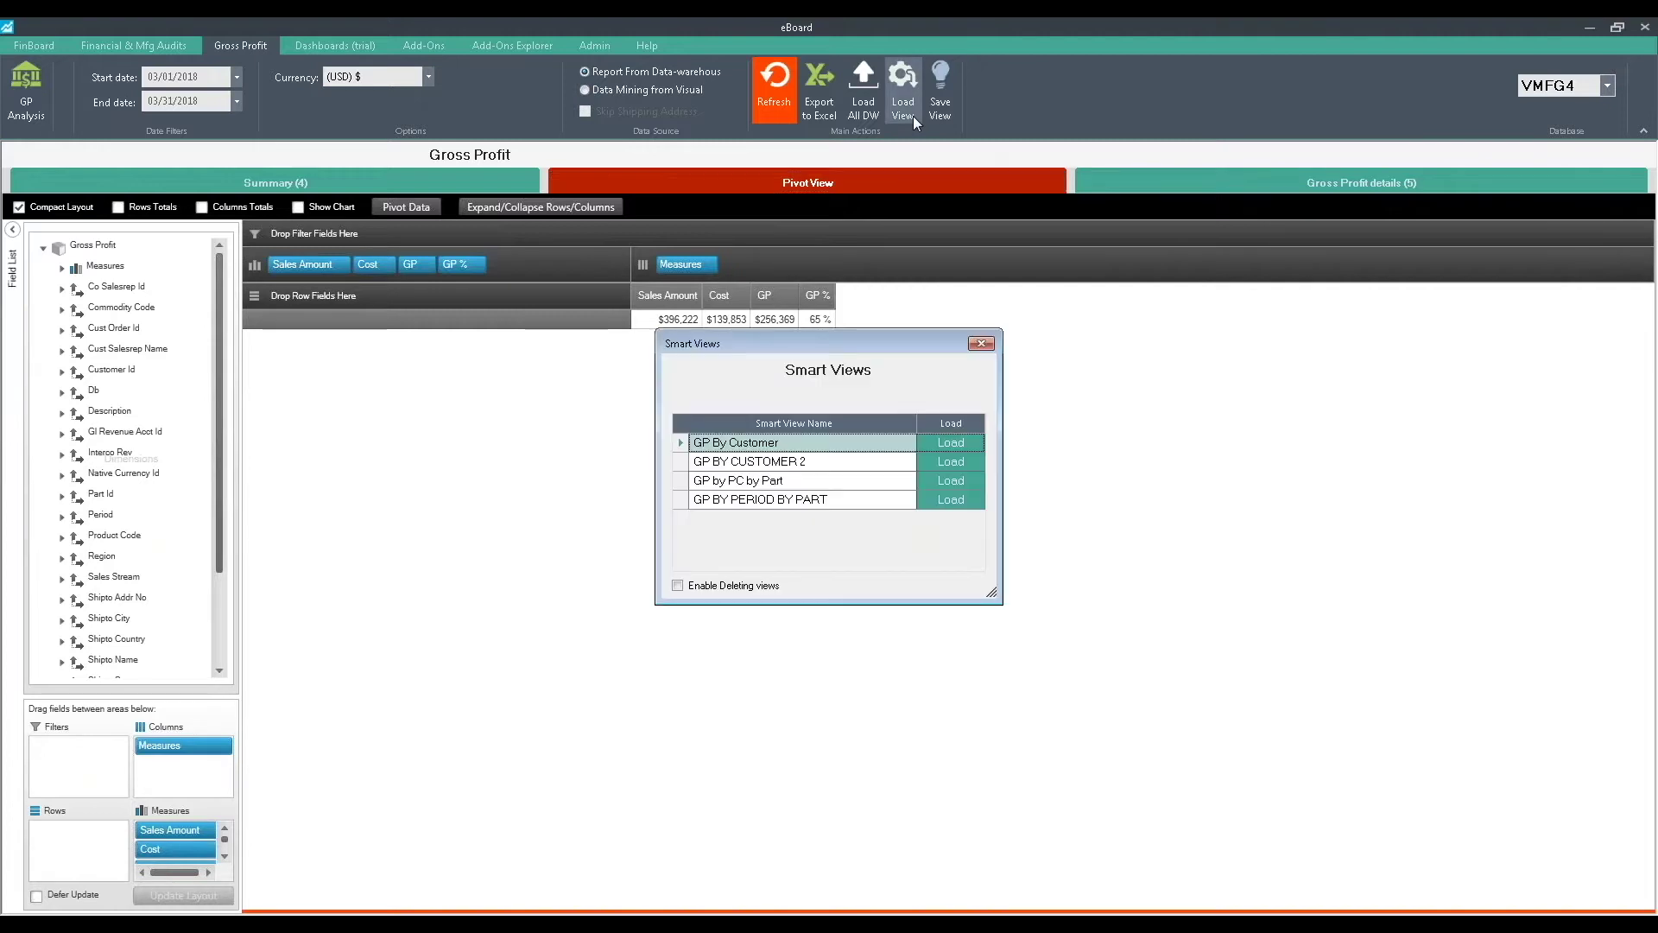
left_click(942, 484)
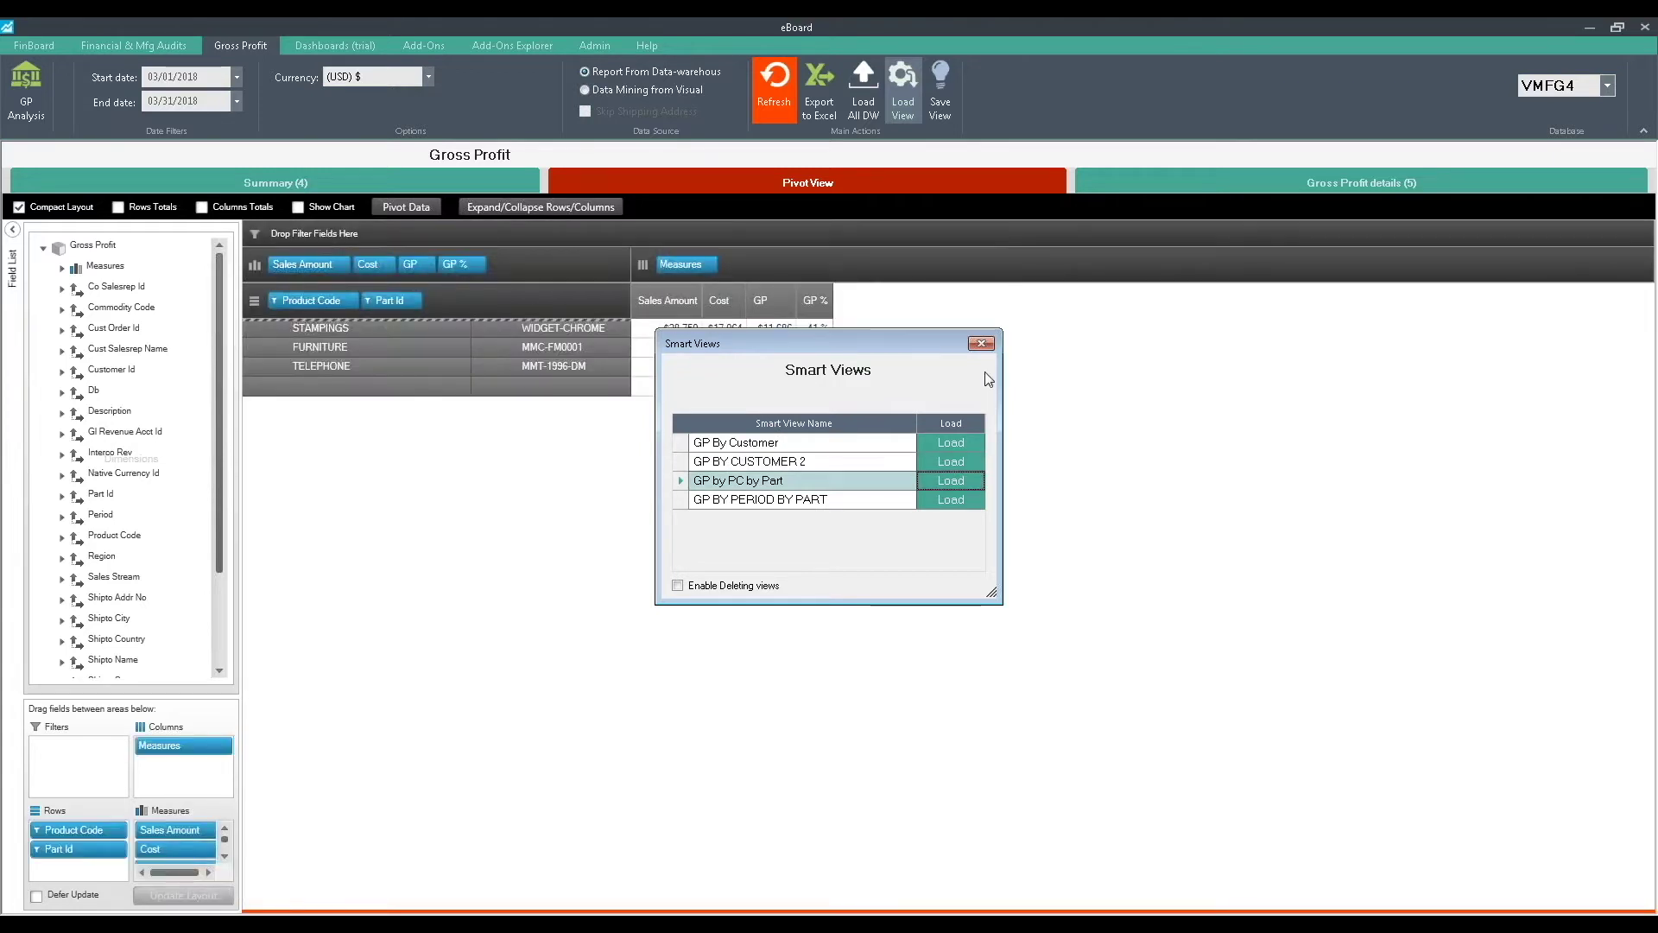
left_click(982, 344)
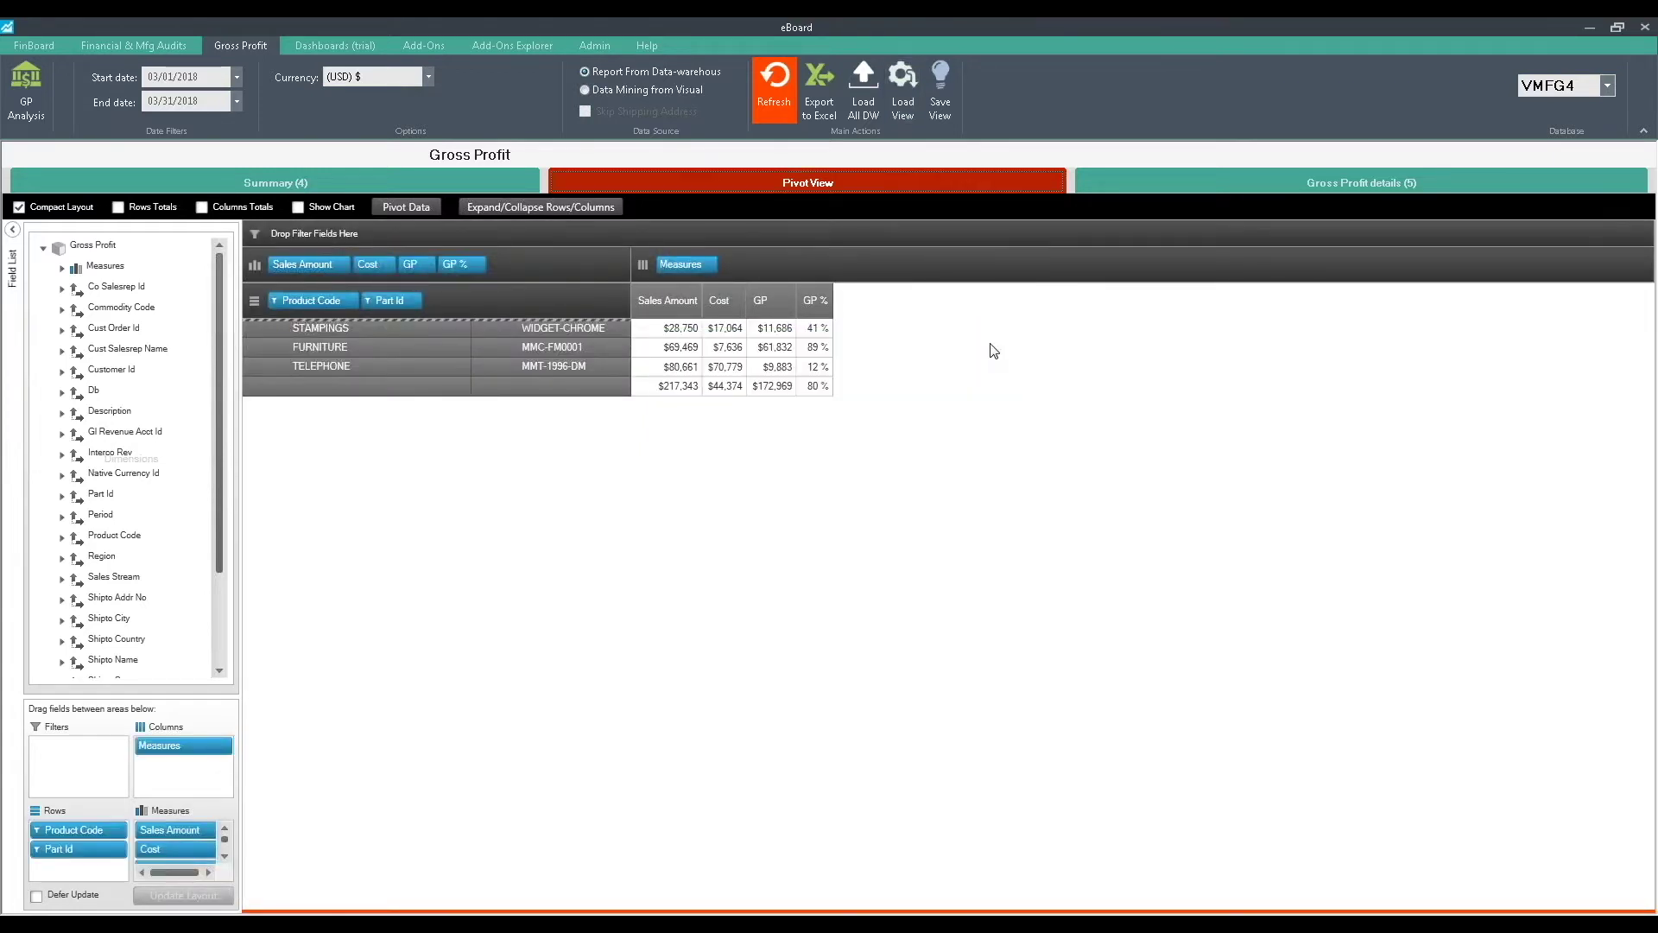
Show and hide the row totals and the column totals in the pivot table.
left_click(118, 207)
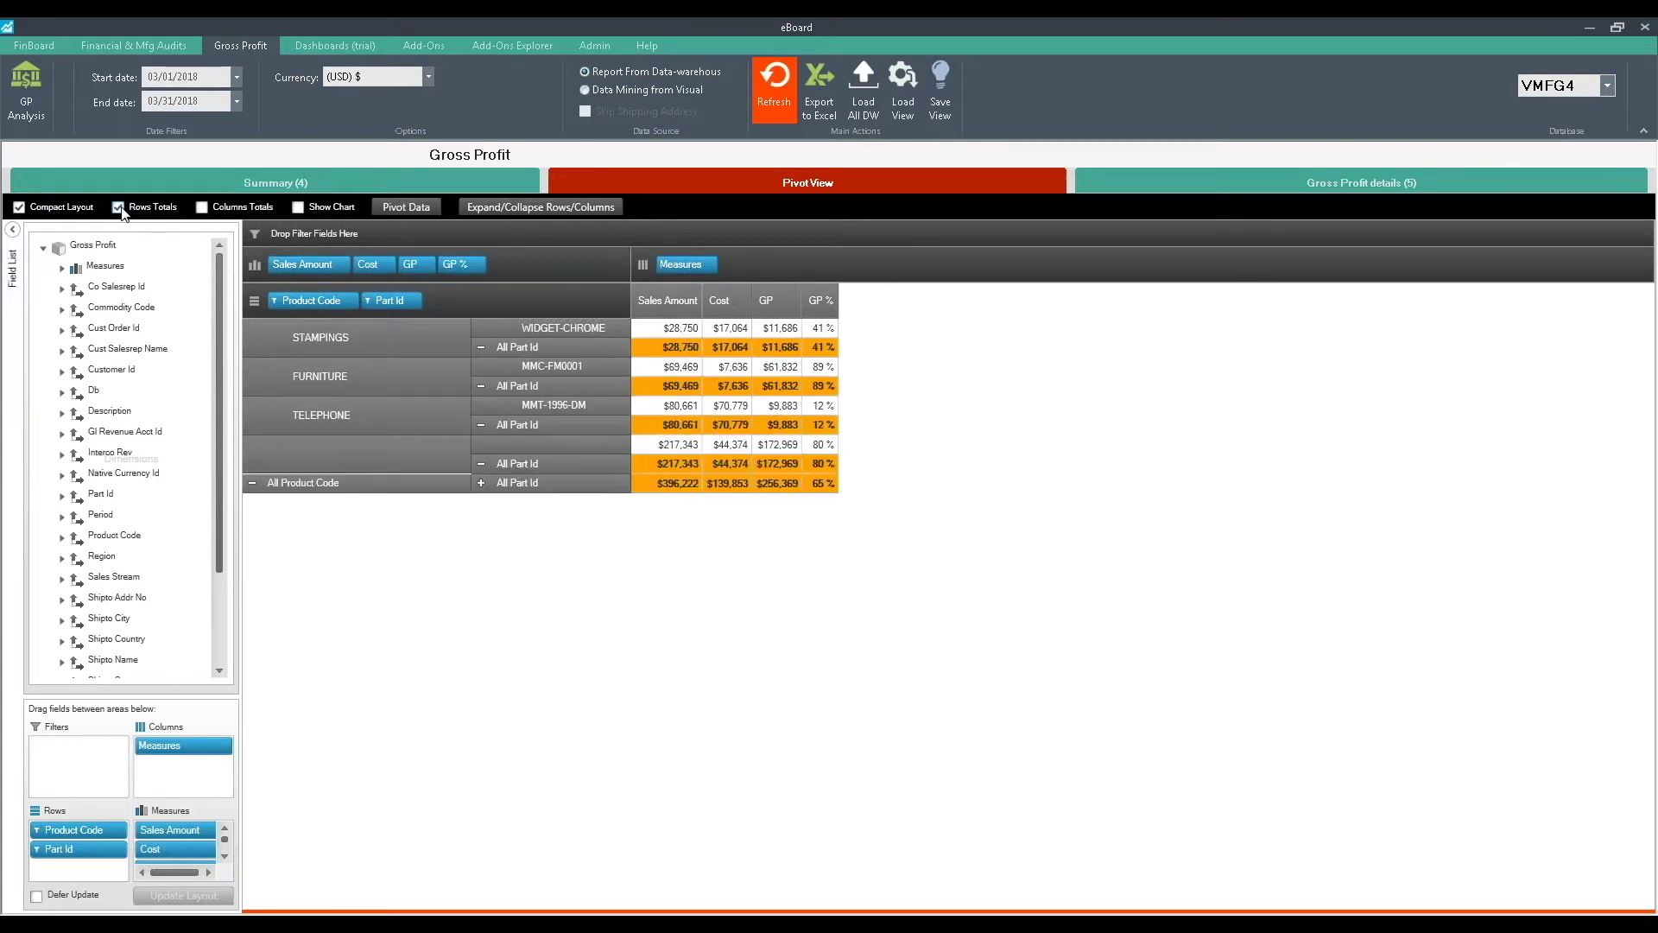
left_click(119, 207)
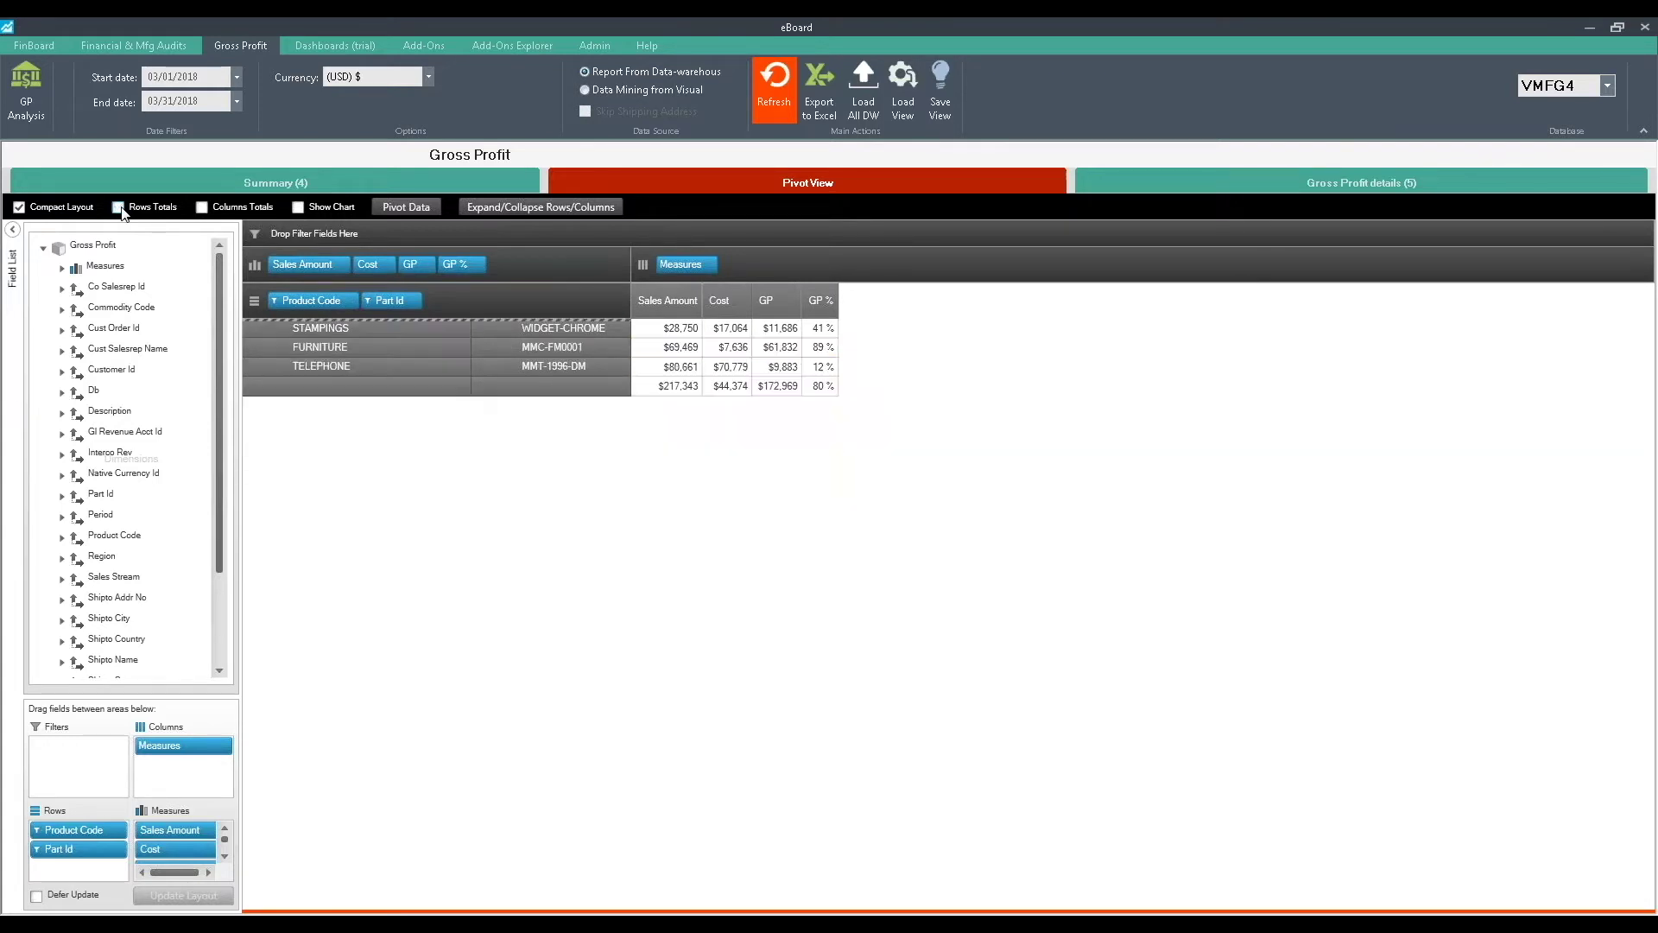
left_click(201, 208)
left_click(201, 208)
Swap the pivot's rows and columns and back, and collapse and re-expand its row groups.
left_click(399, 207)
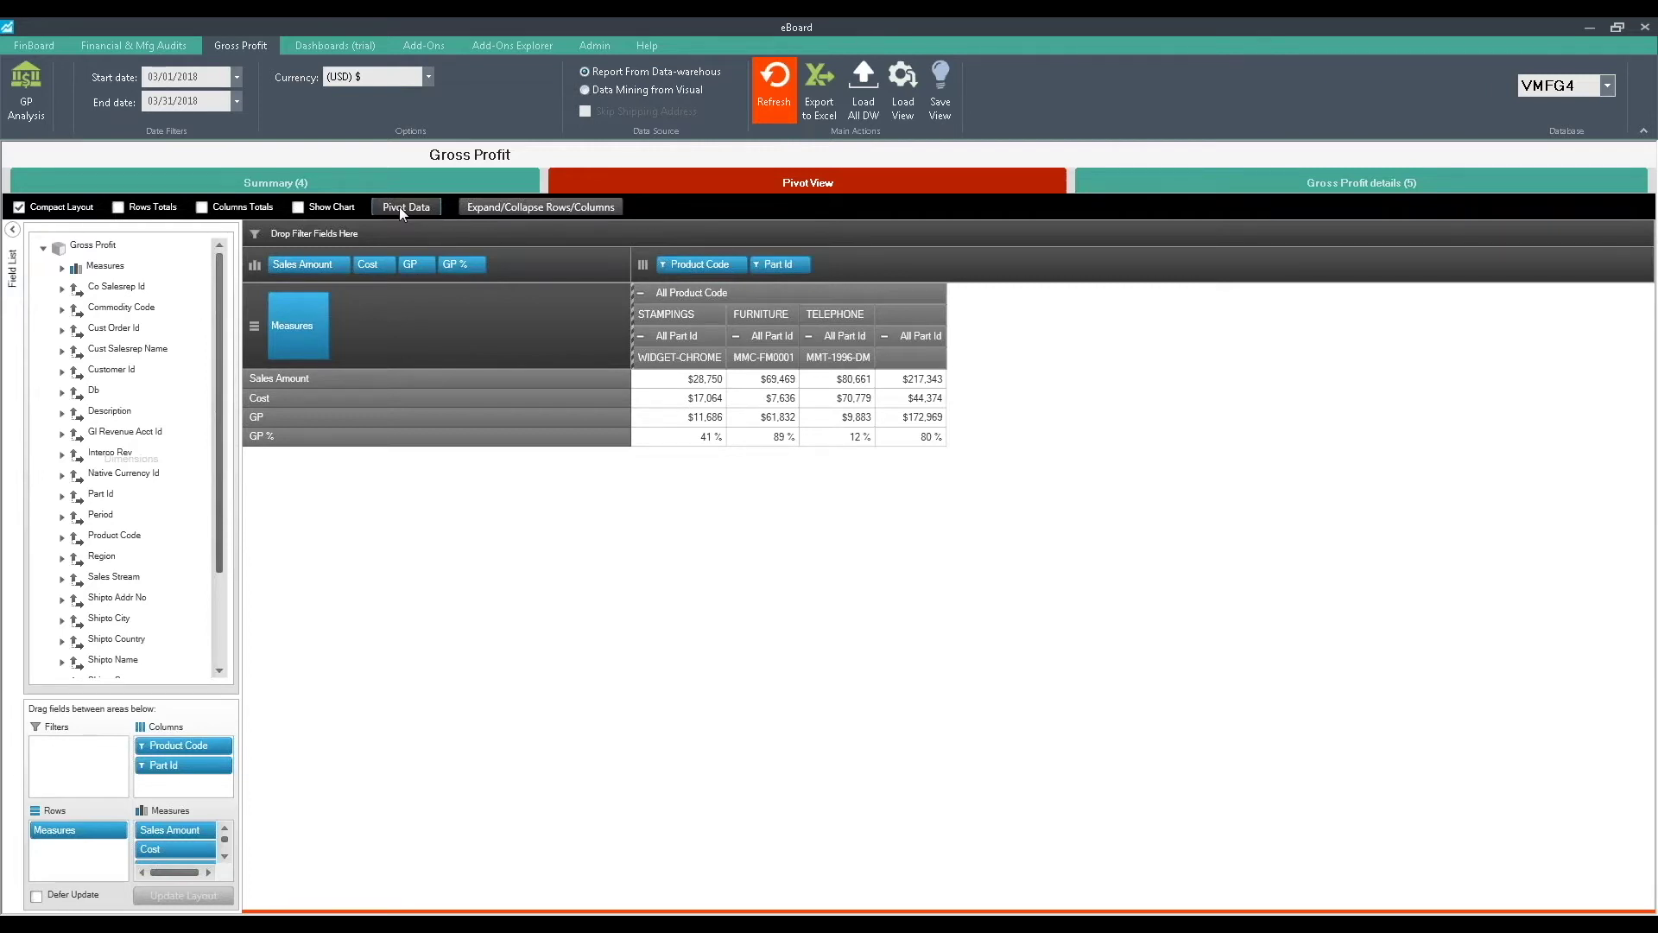
left_click(399, 207)
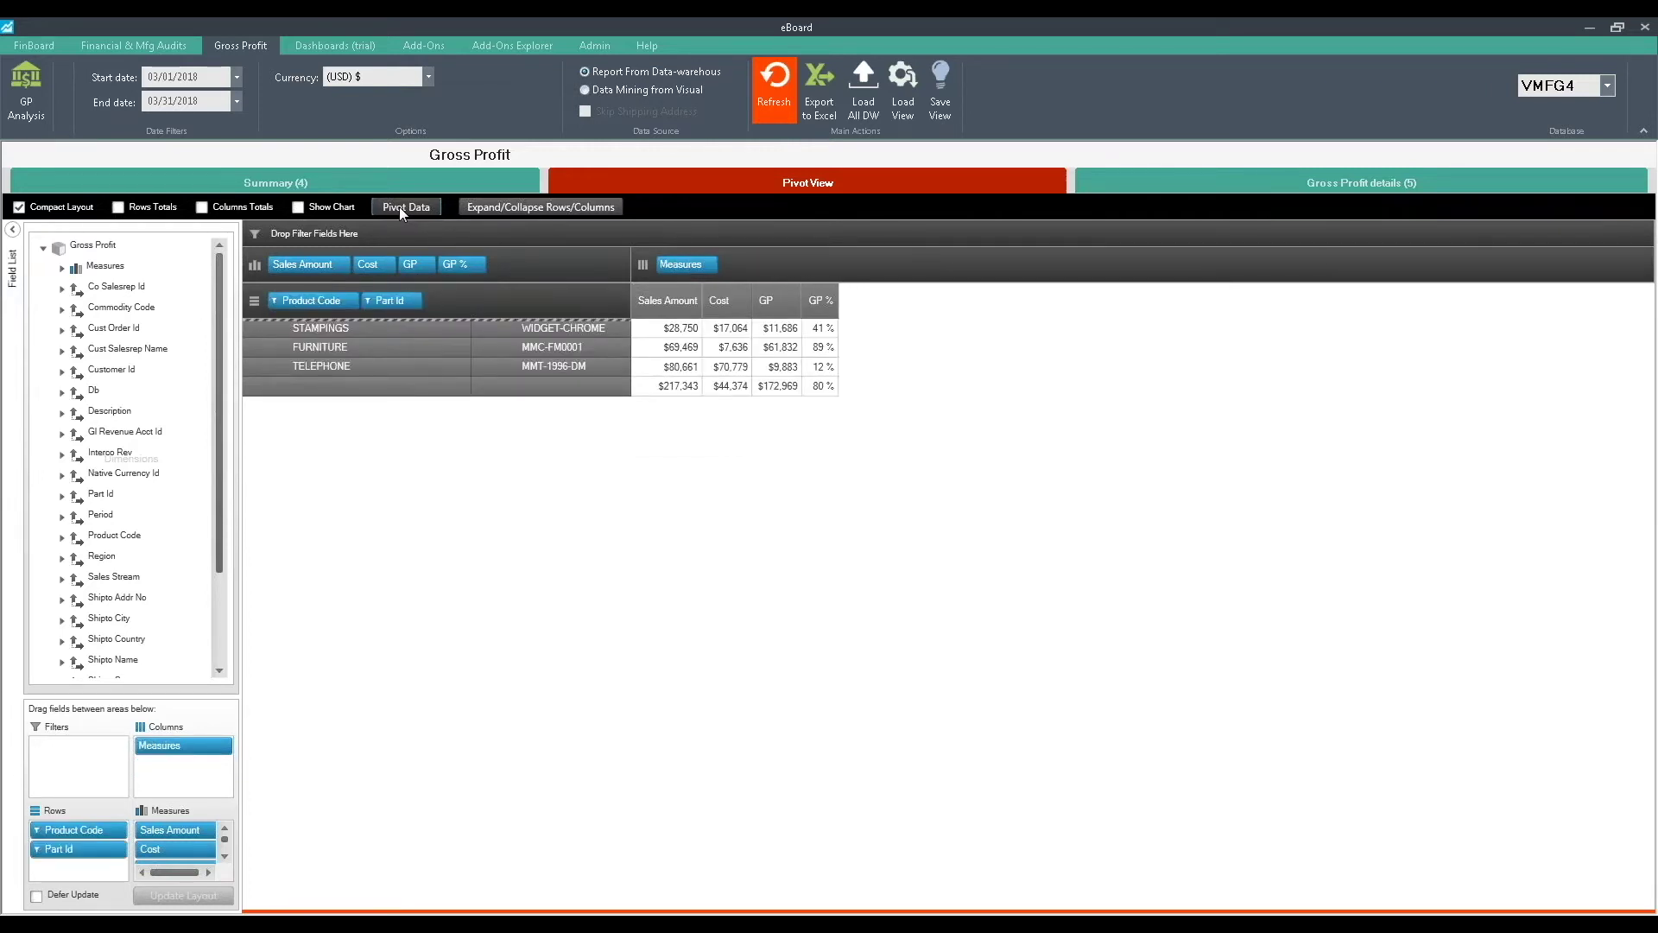
left_click(494, 207)
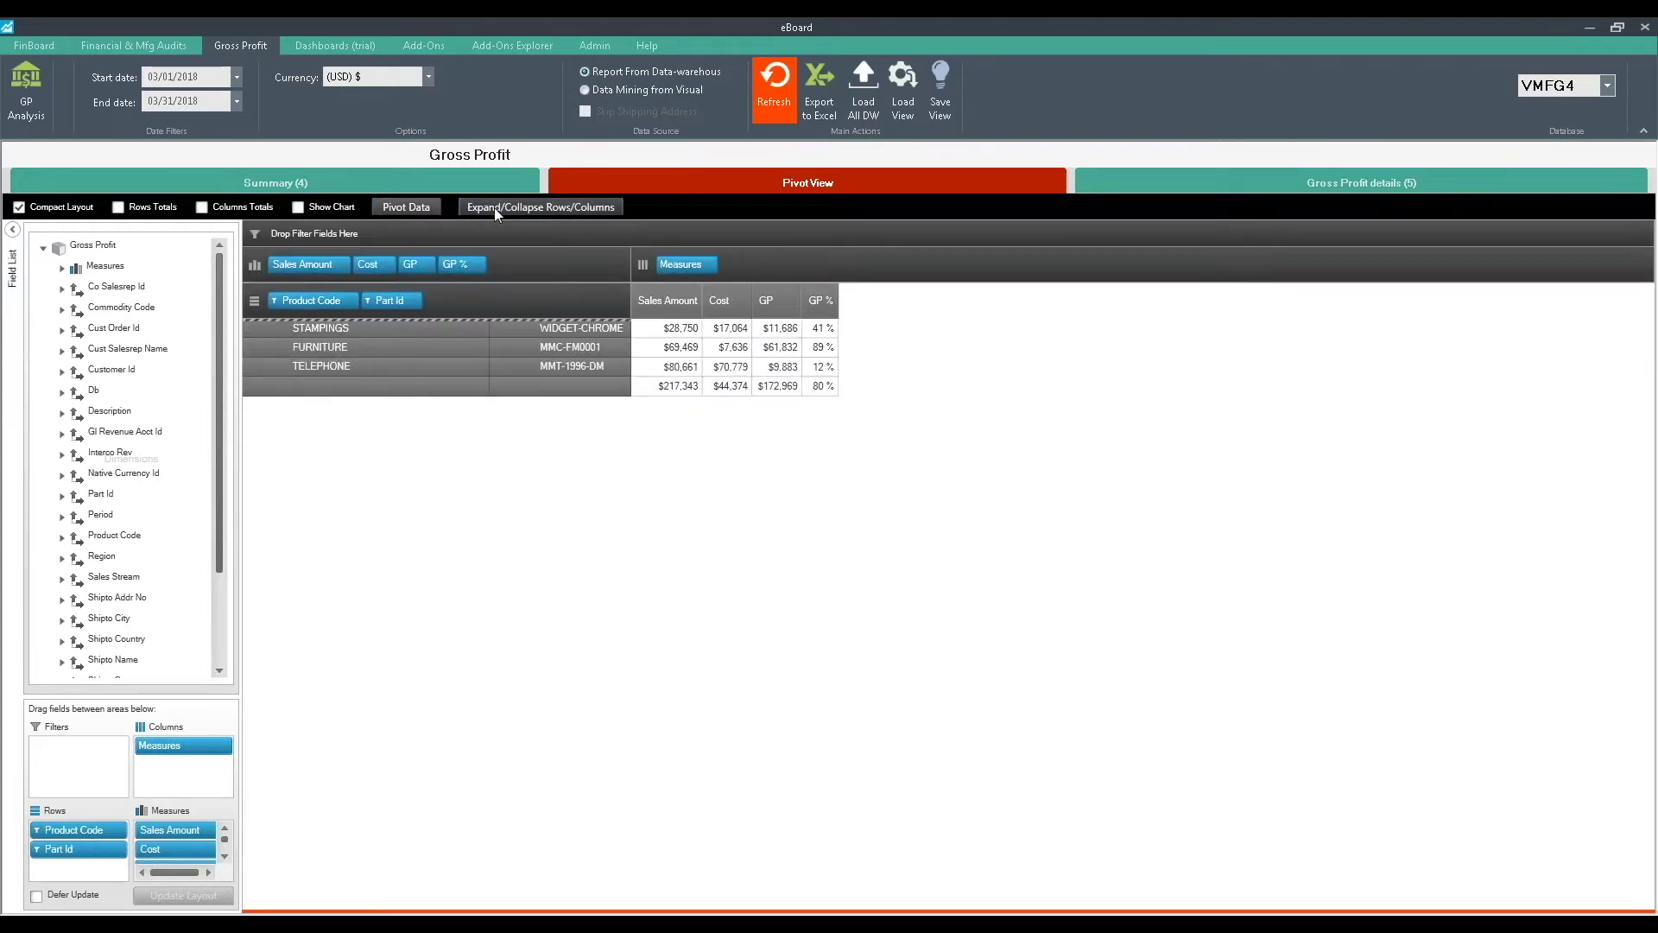
left_click(494, 207)
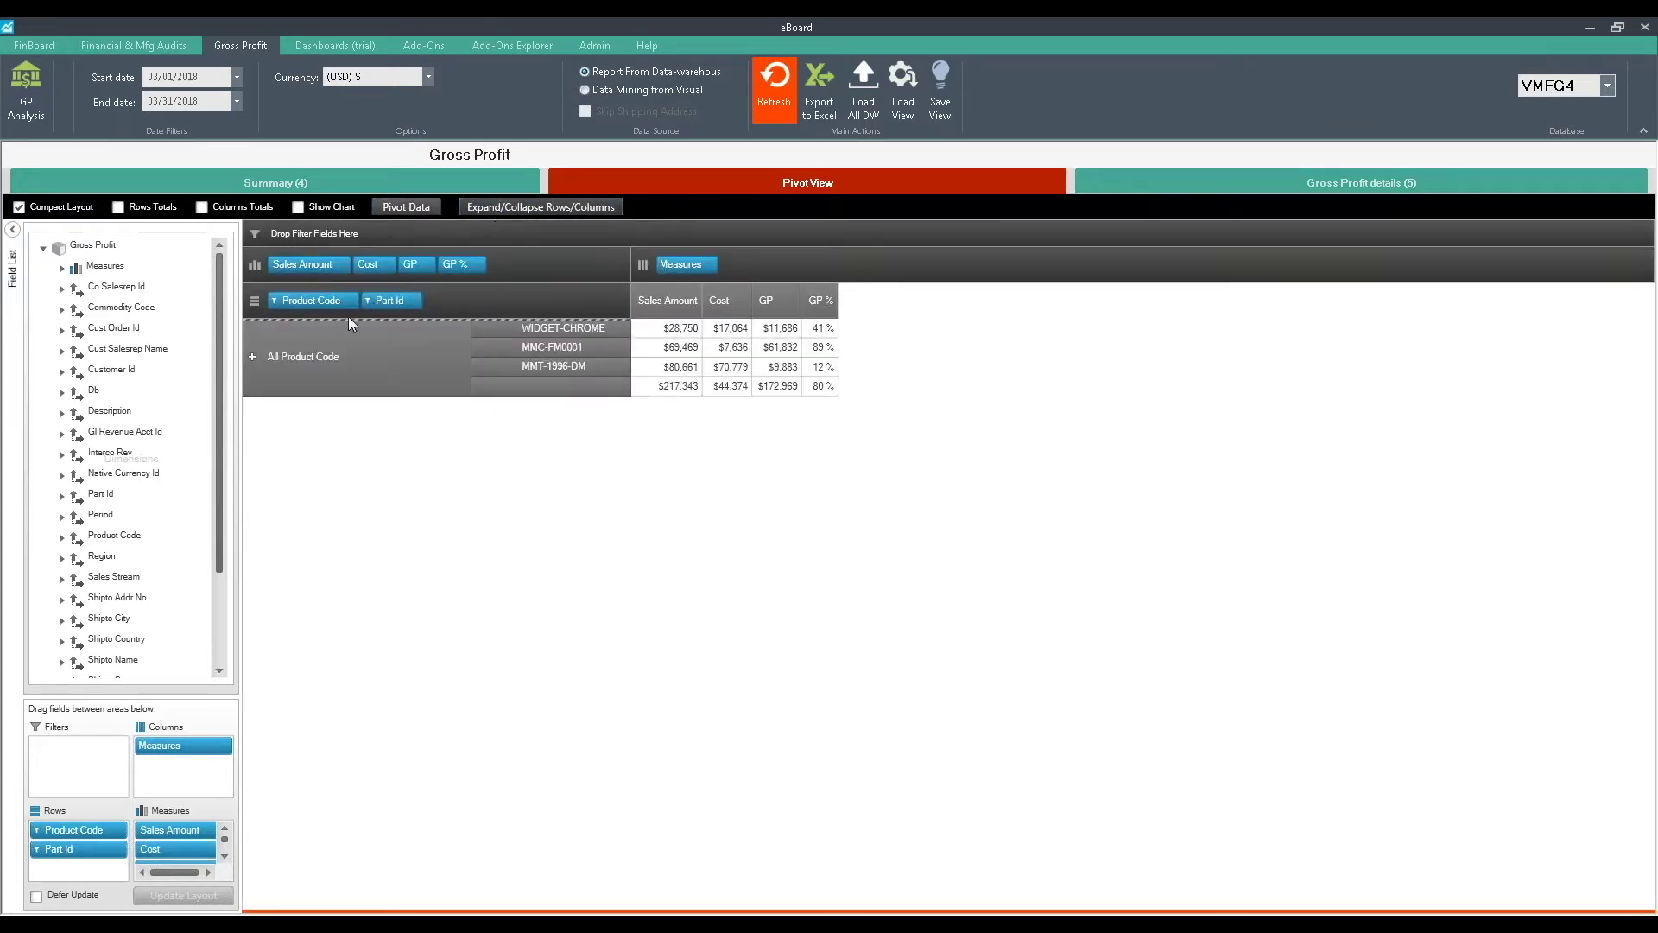
left_click(533, 208)
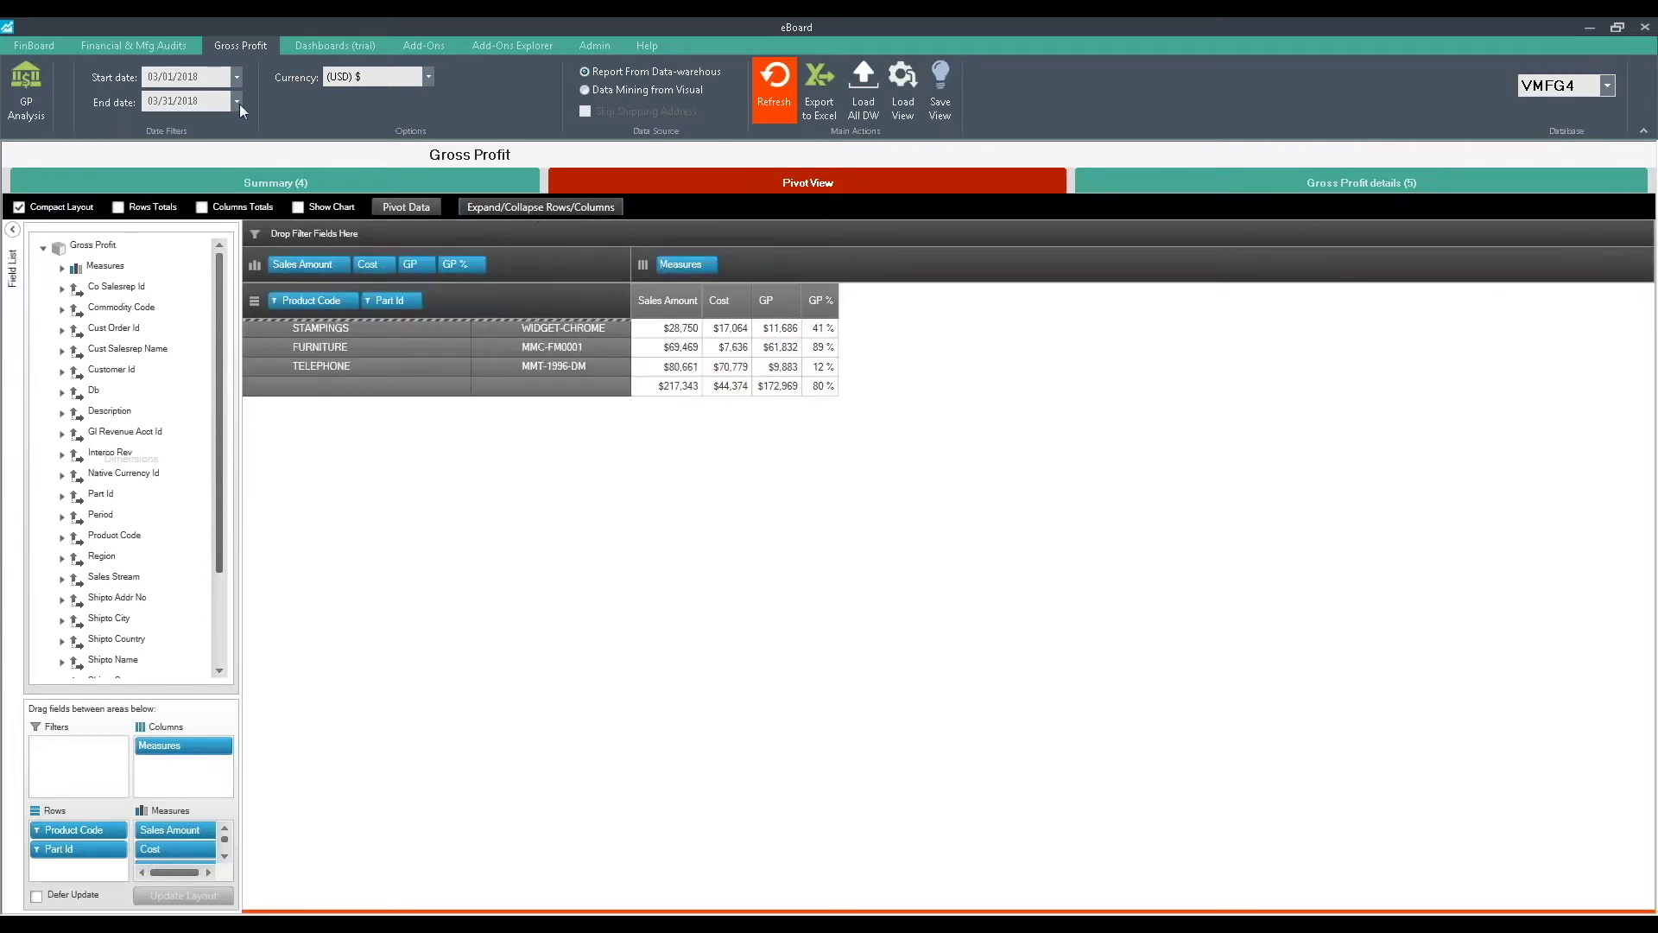
Set the date range to 01/01/2018 through 04/30/2018 and refresh the gross profit data.
left_click(236, 78)
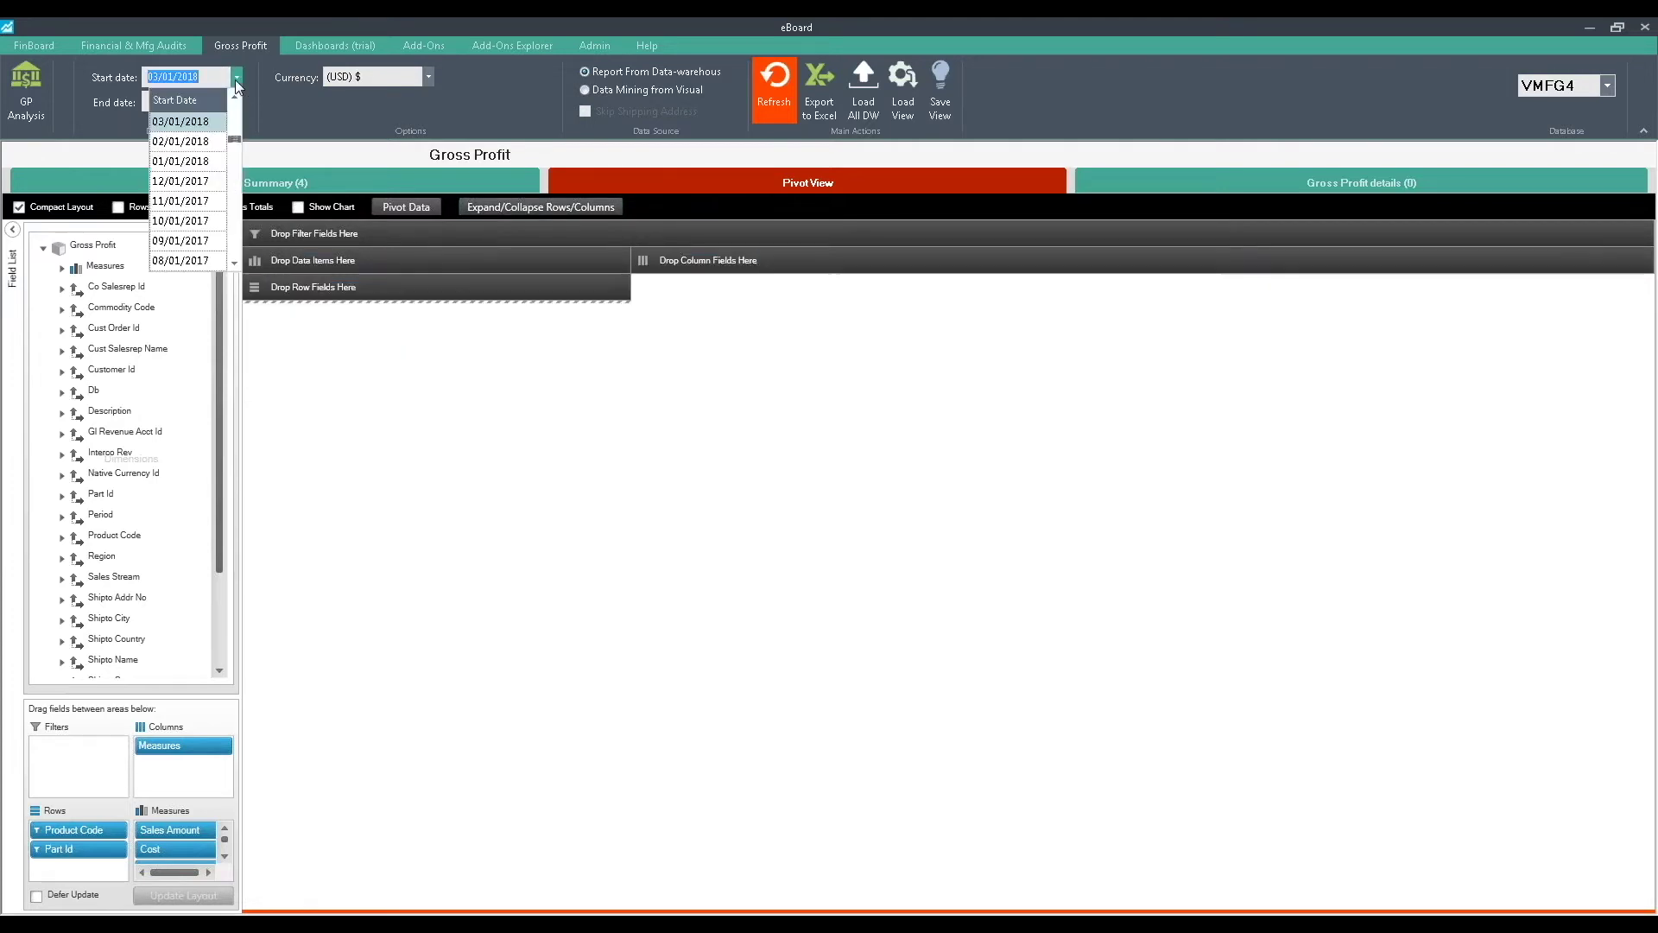
left_click(200, 160)
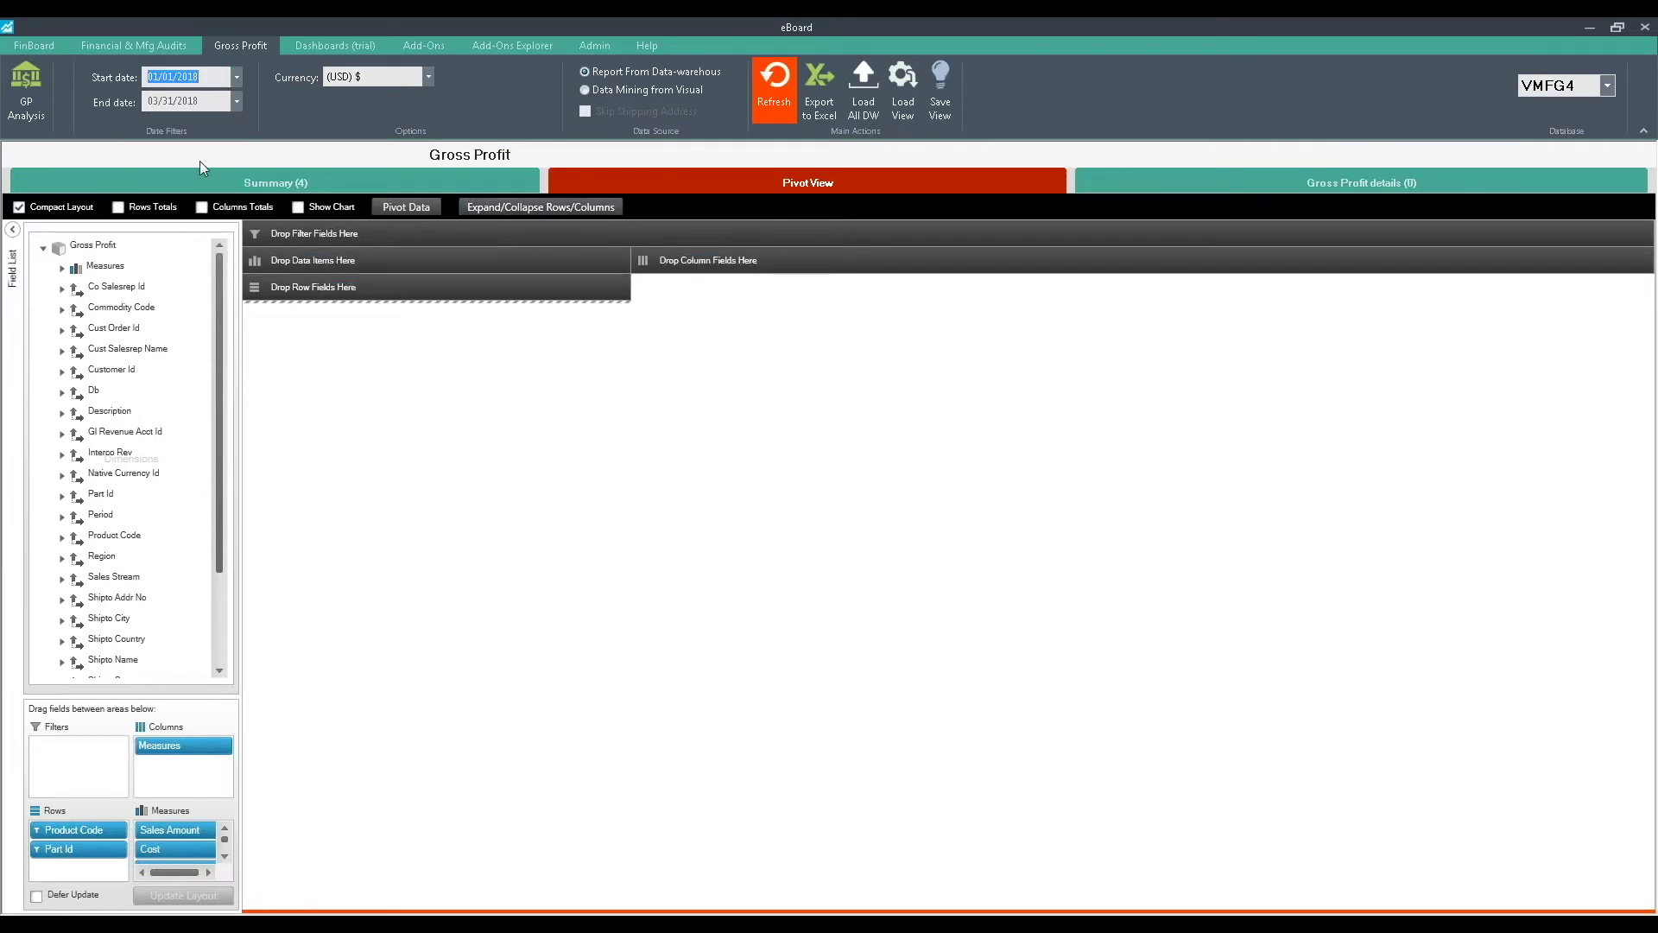
left_click(237, 103)
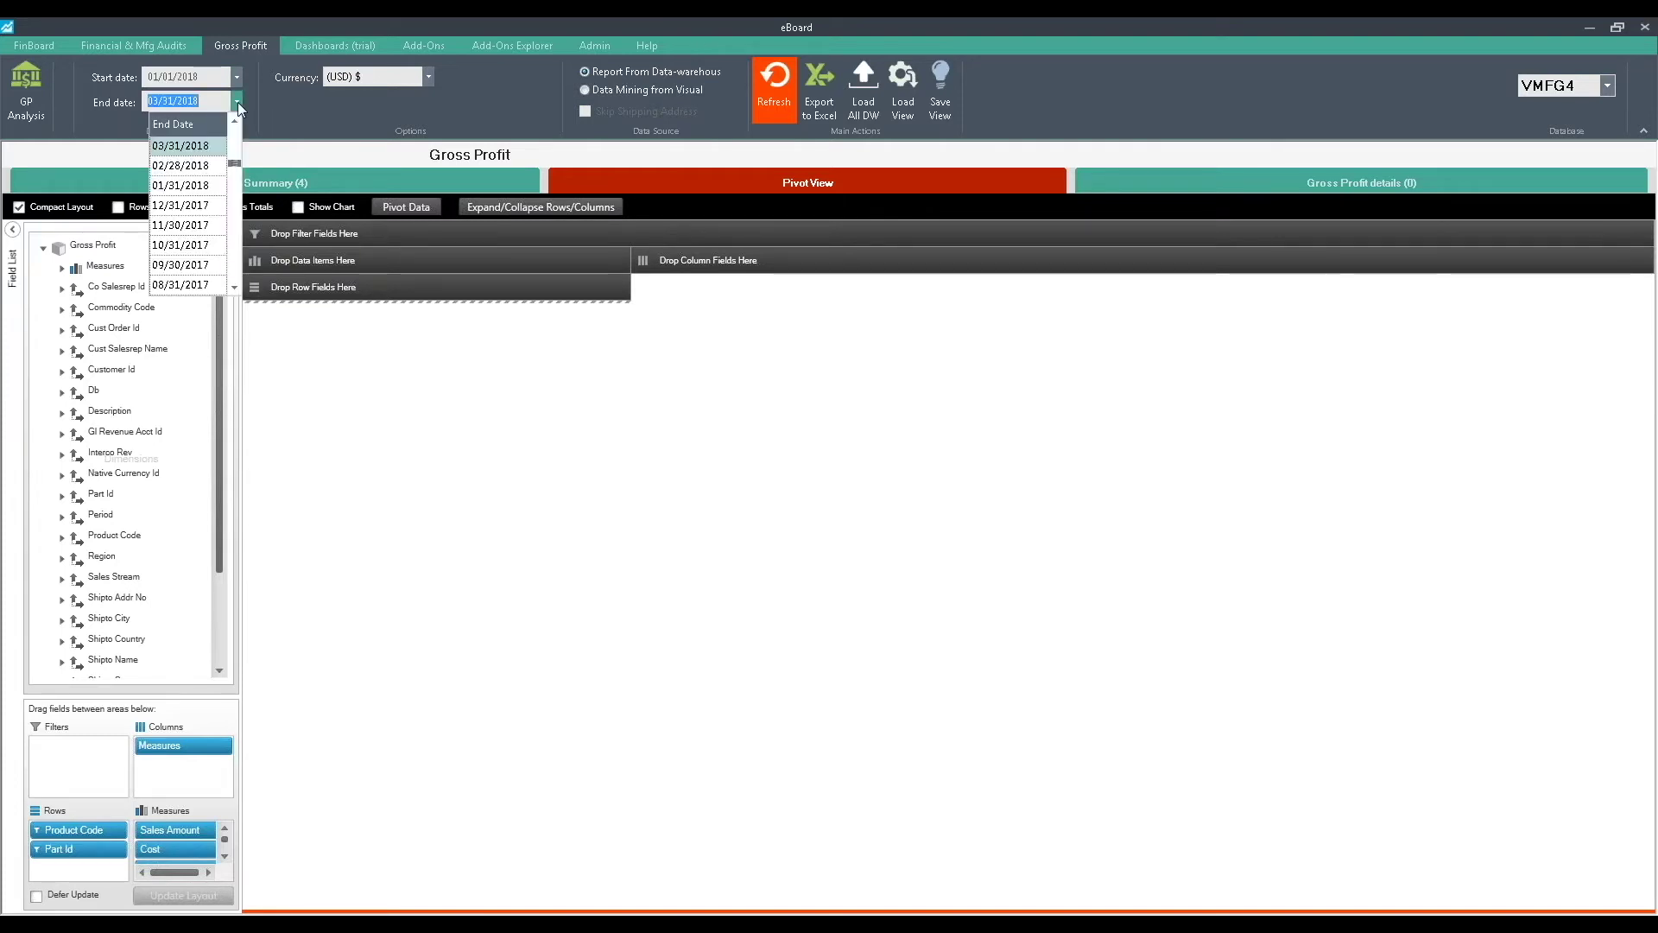
left_click(235, 121)
left_click(220, 146)
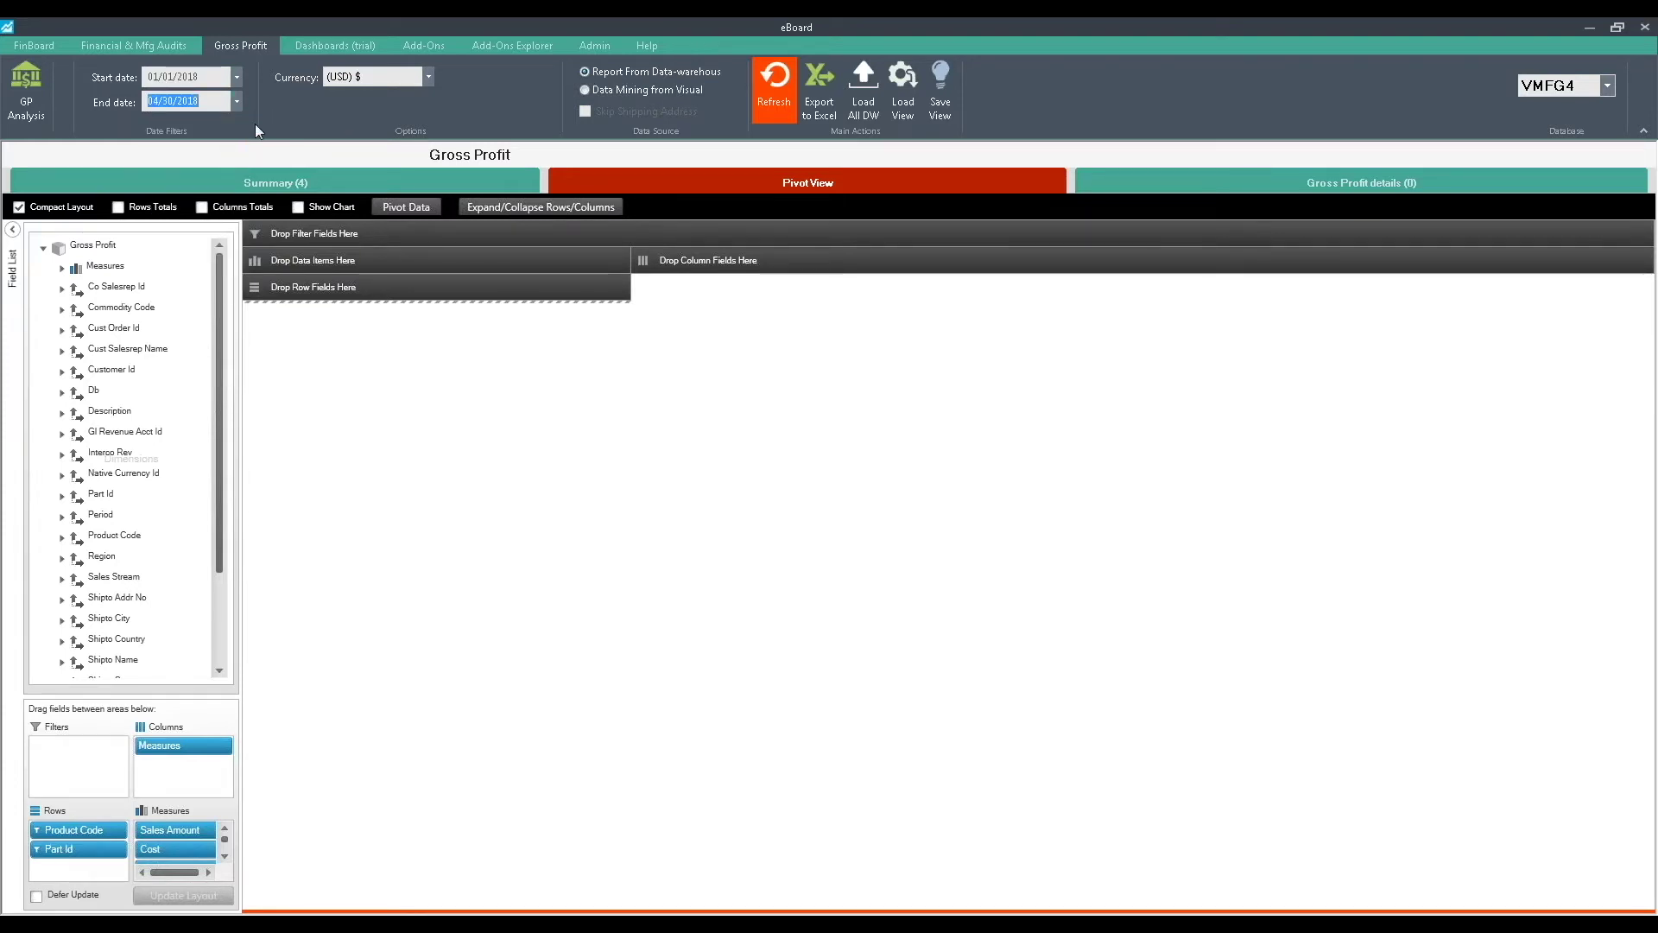
left_click(768, 100)
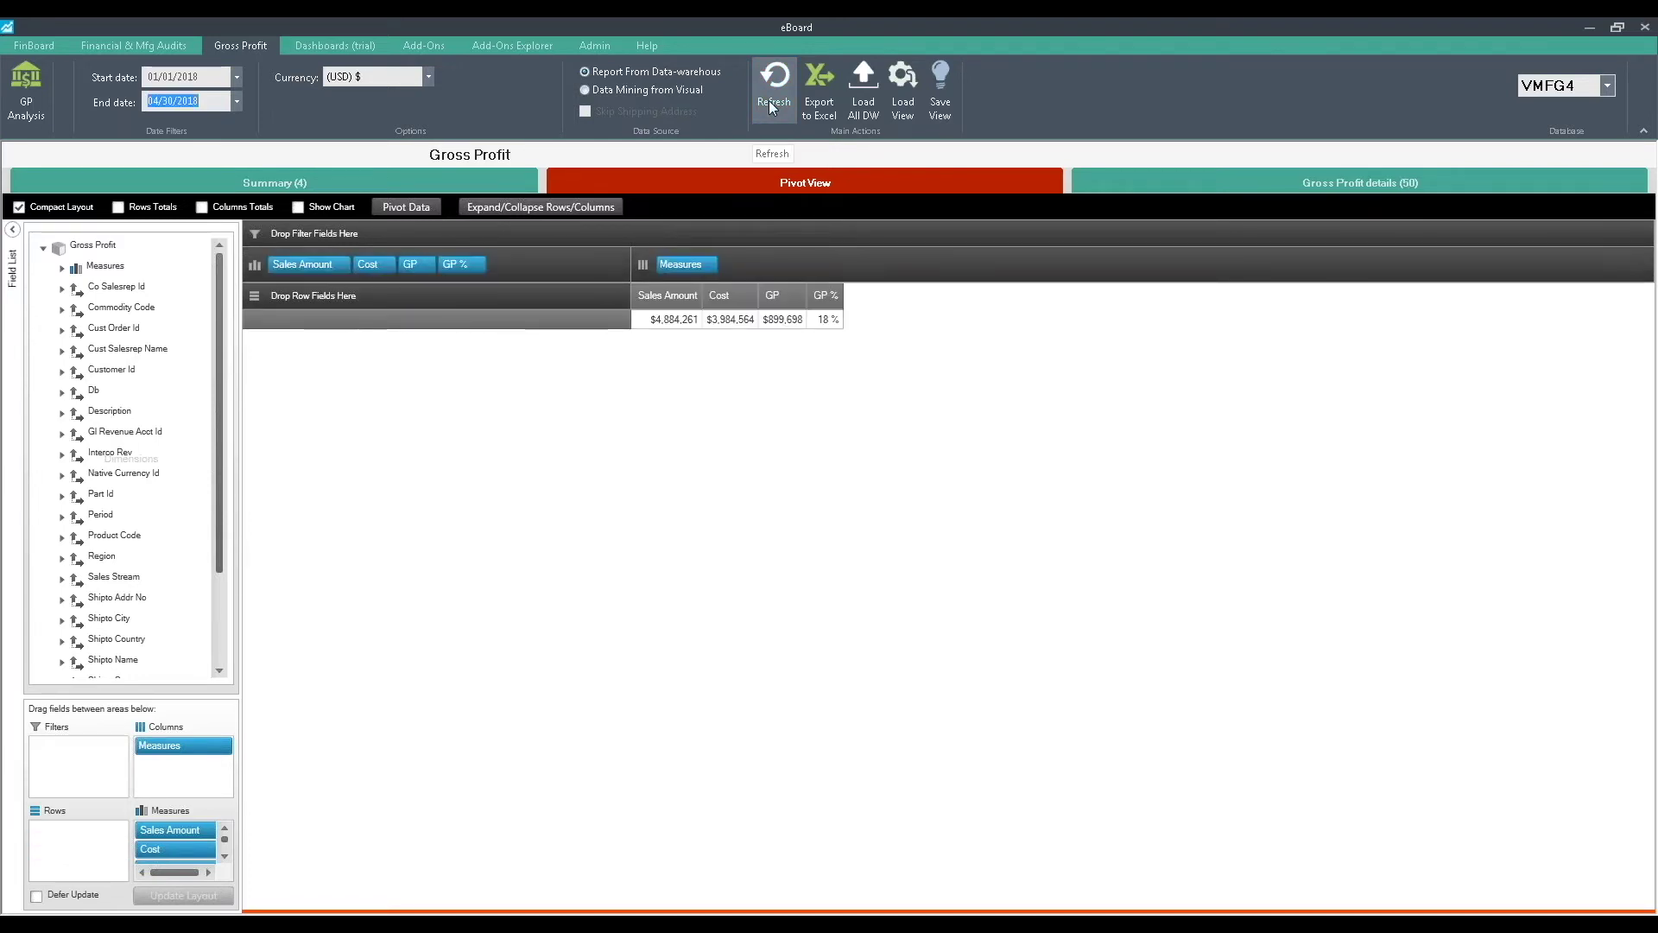
Apply the saved view "GP by PC by Part" to the refreshed data.
left_click(902, 91)
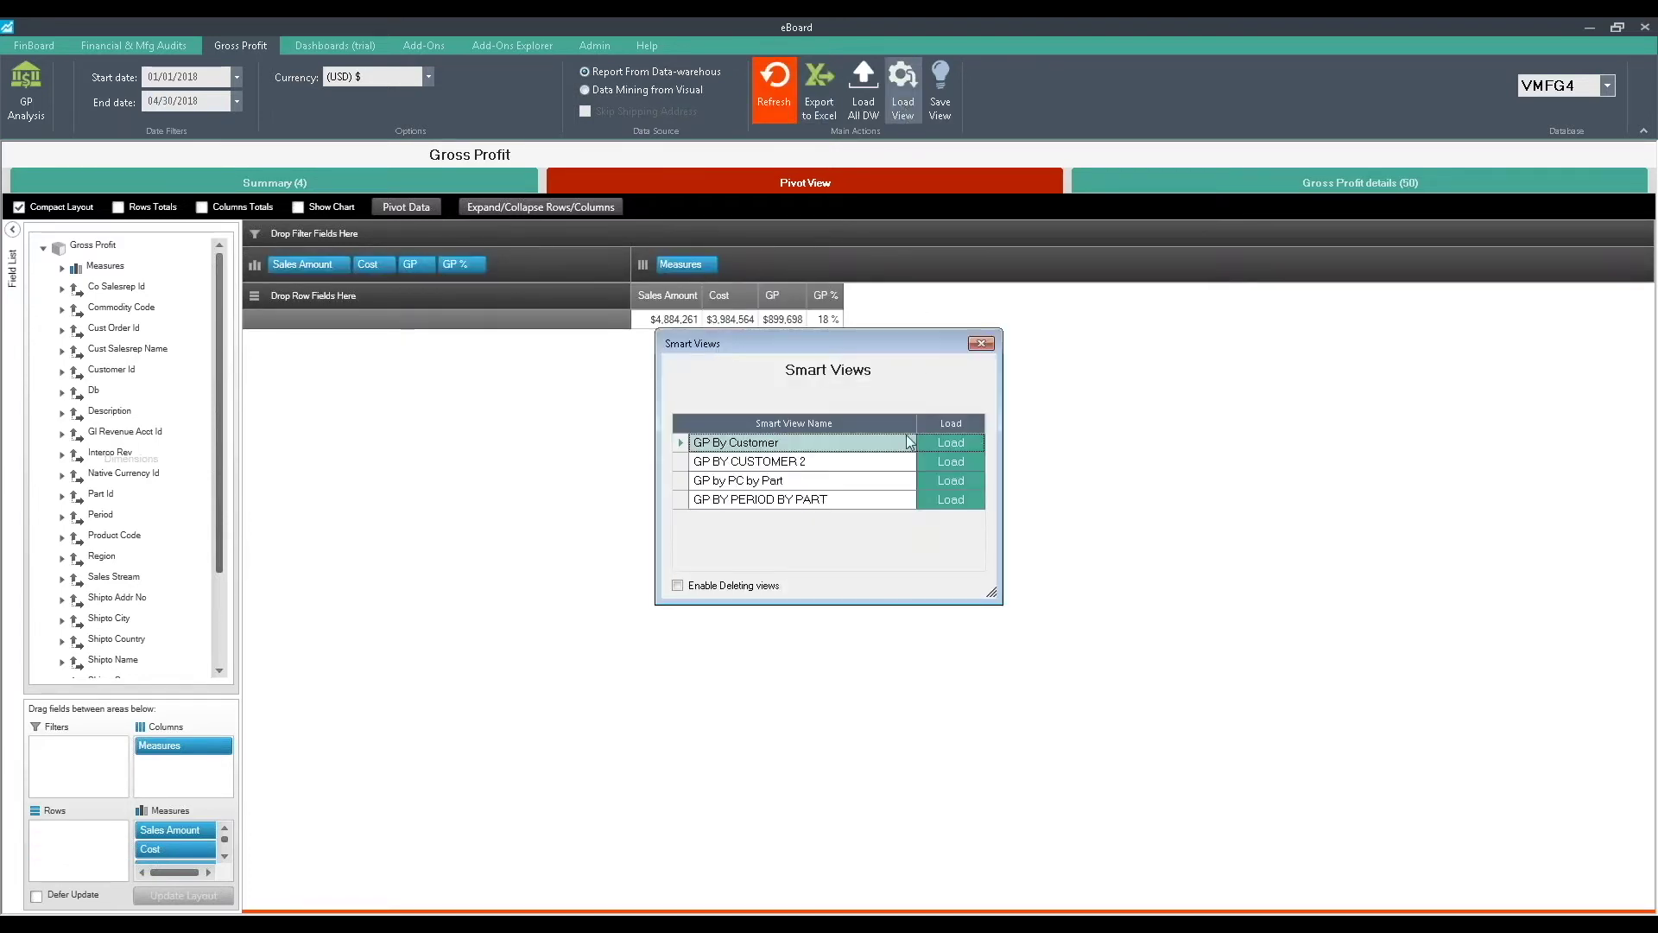
left_click(946, 480)
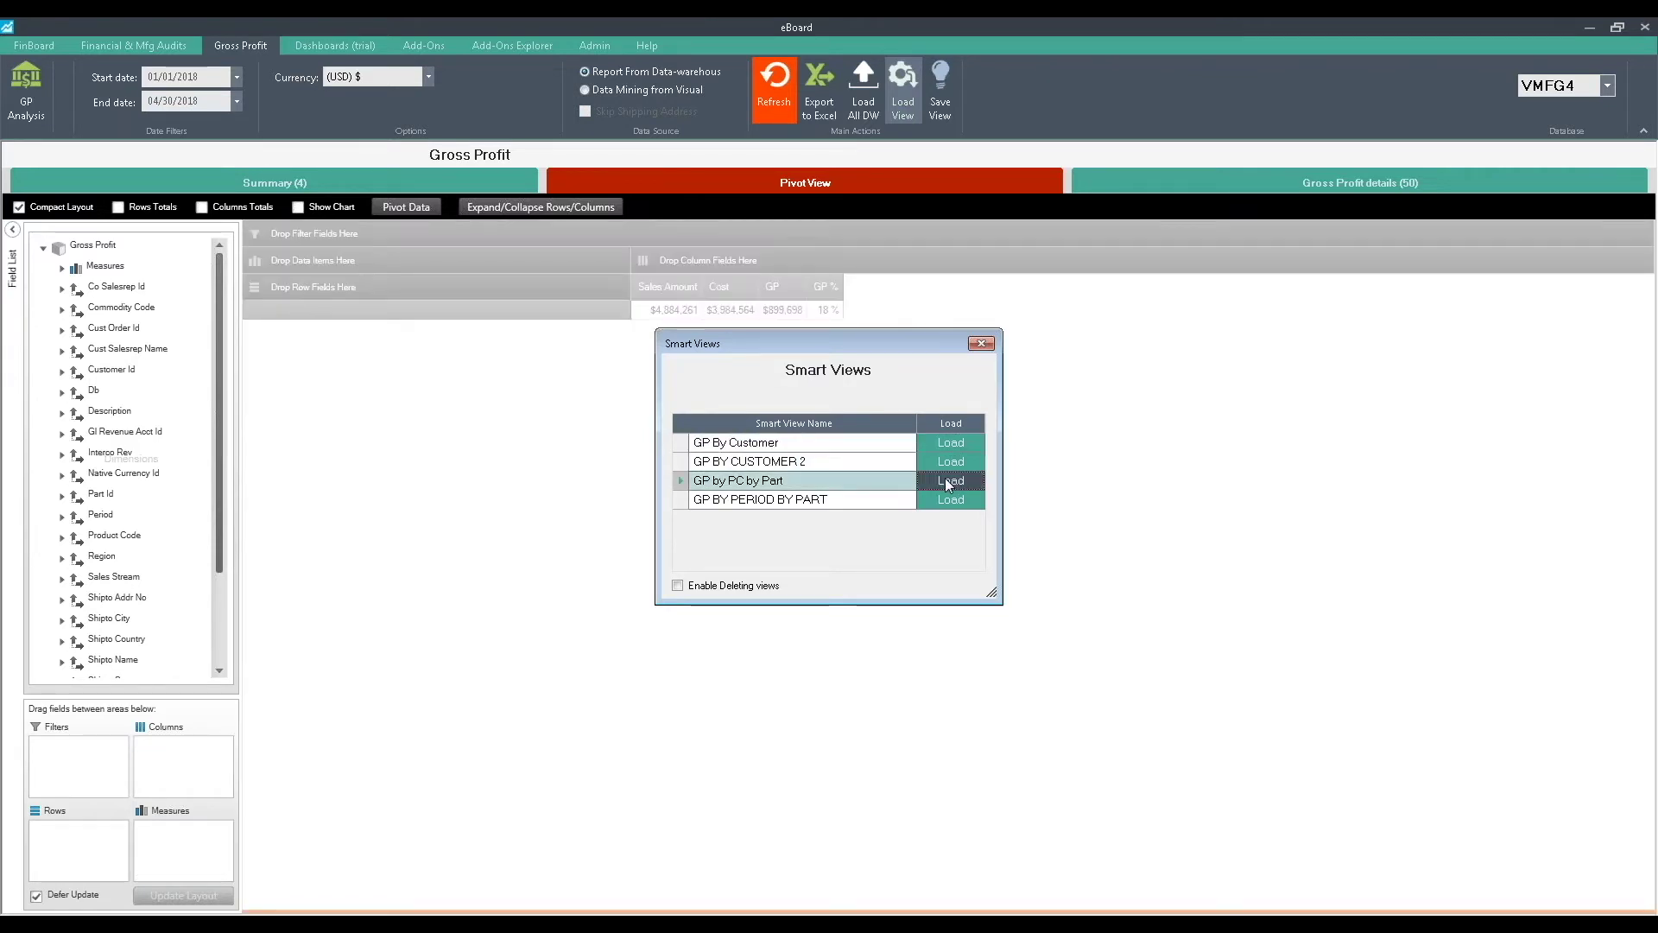
left_click(981, 343)
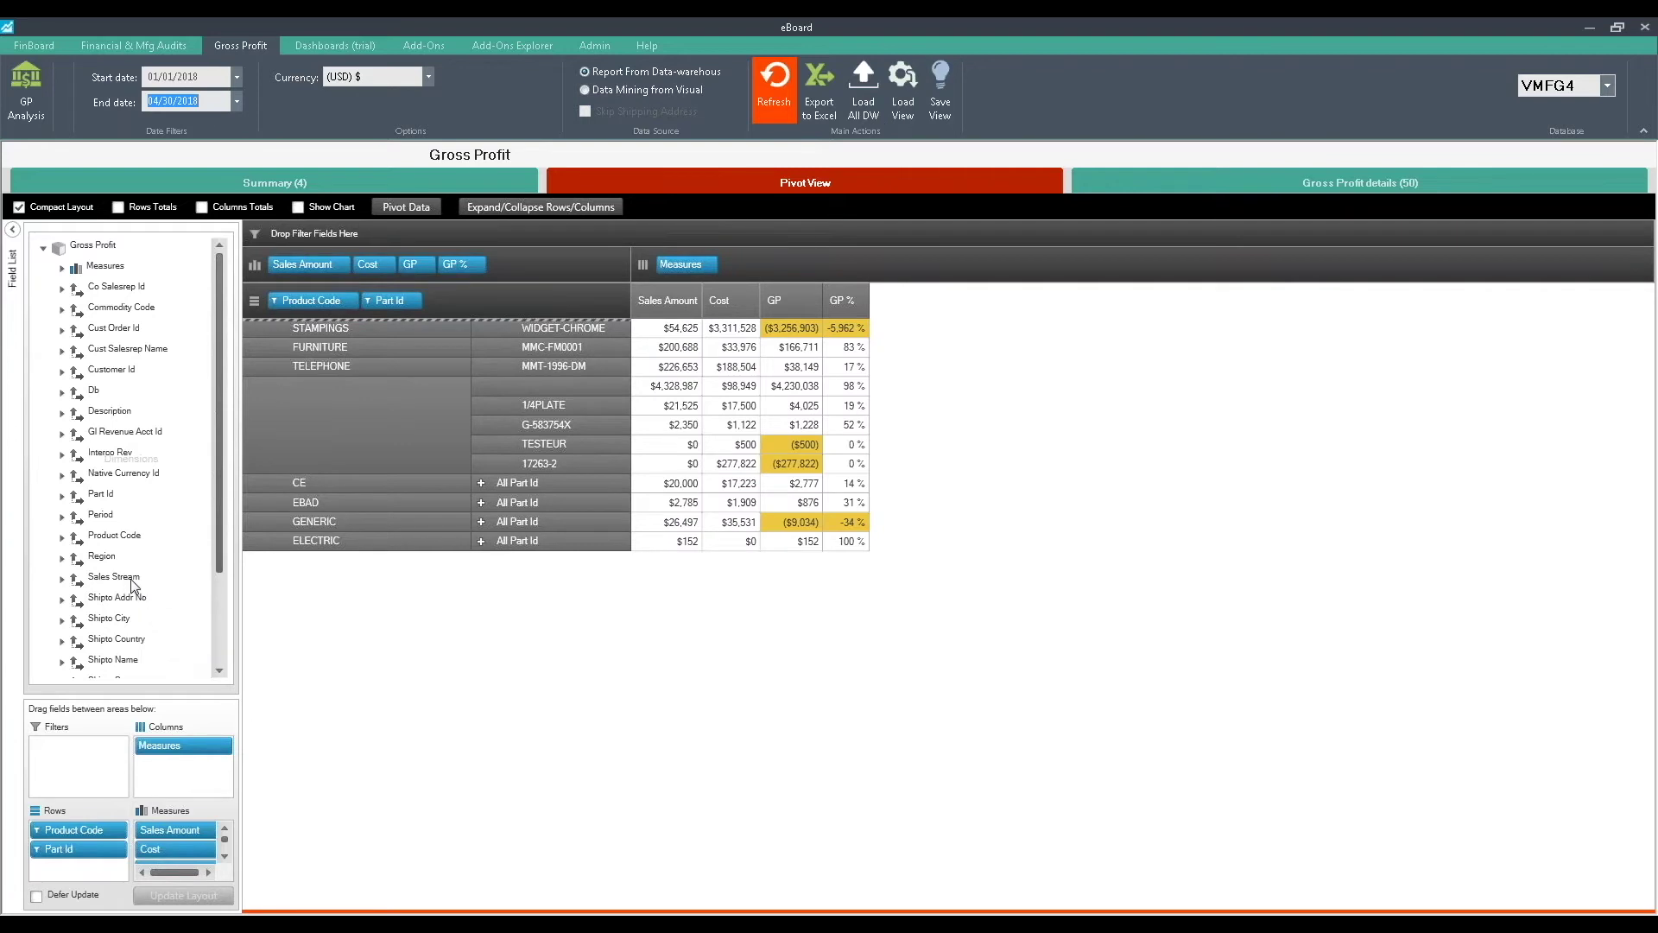
Add the Period field to the pivot's columns ahead of Measures to split the figures by month.
left_click(108, 518)
left_click_drag(108, 518, 658, 264)
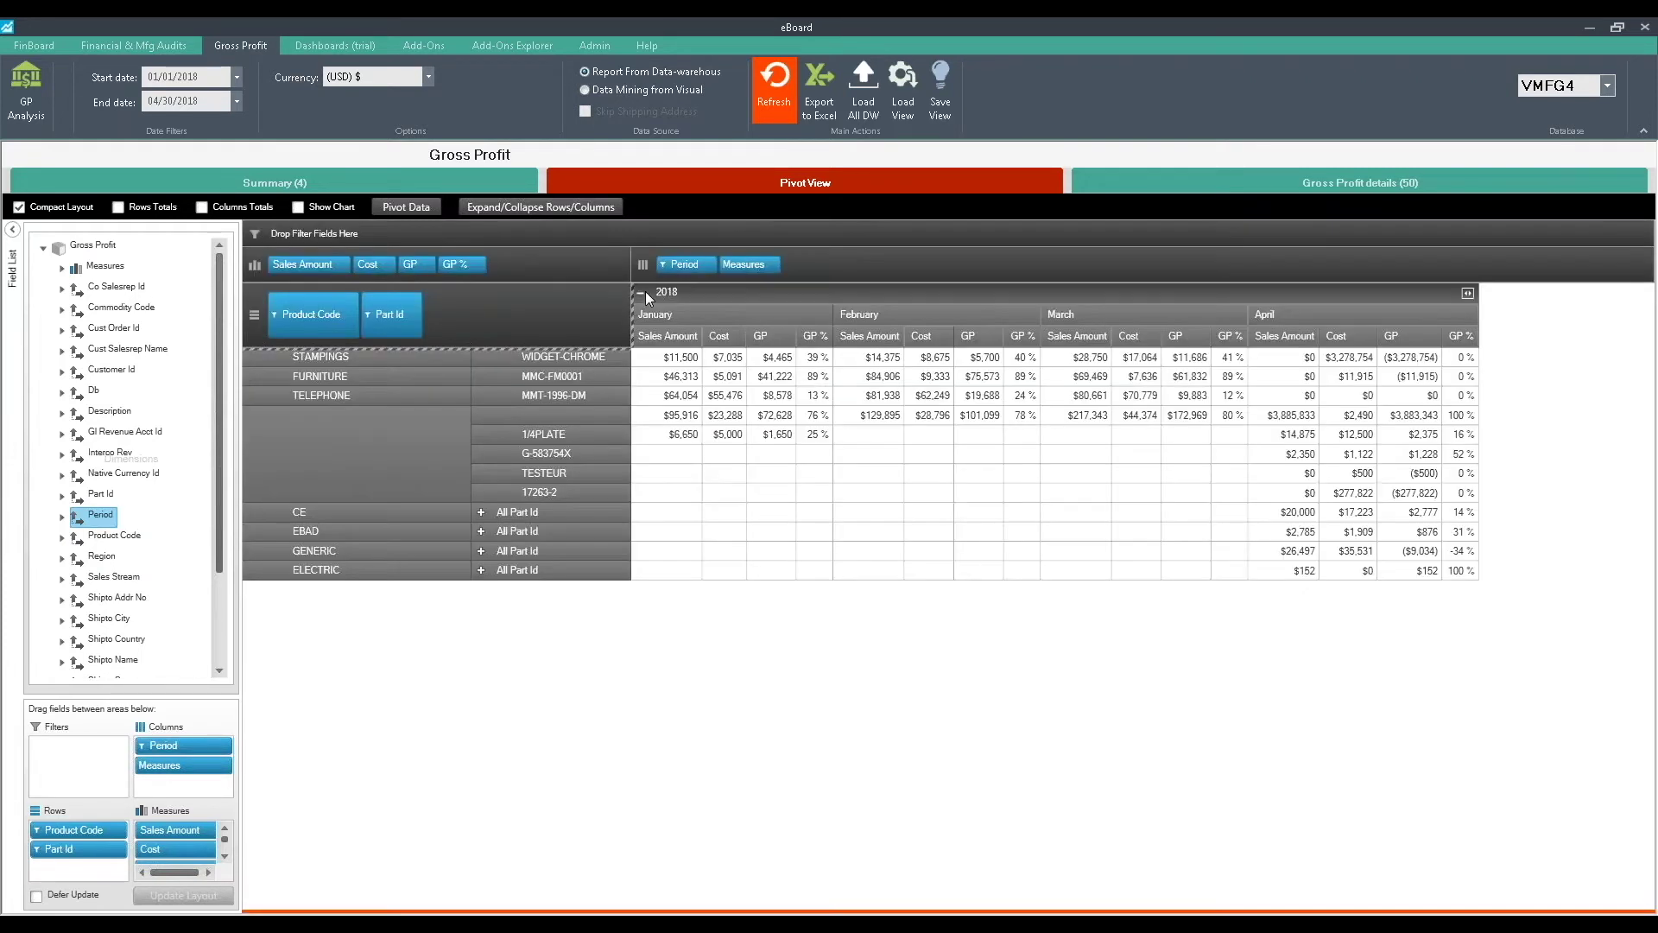
left_click(920, 440)
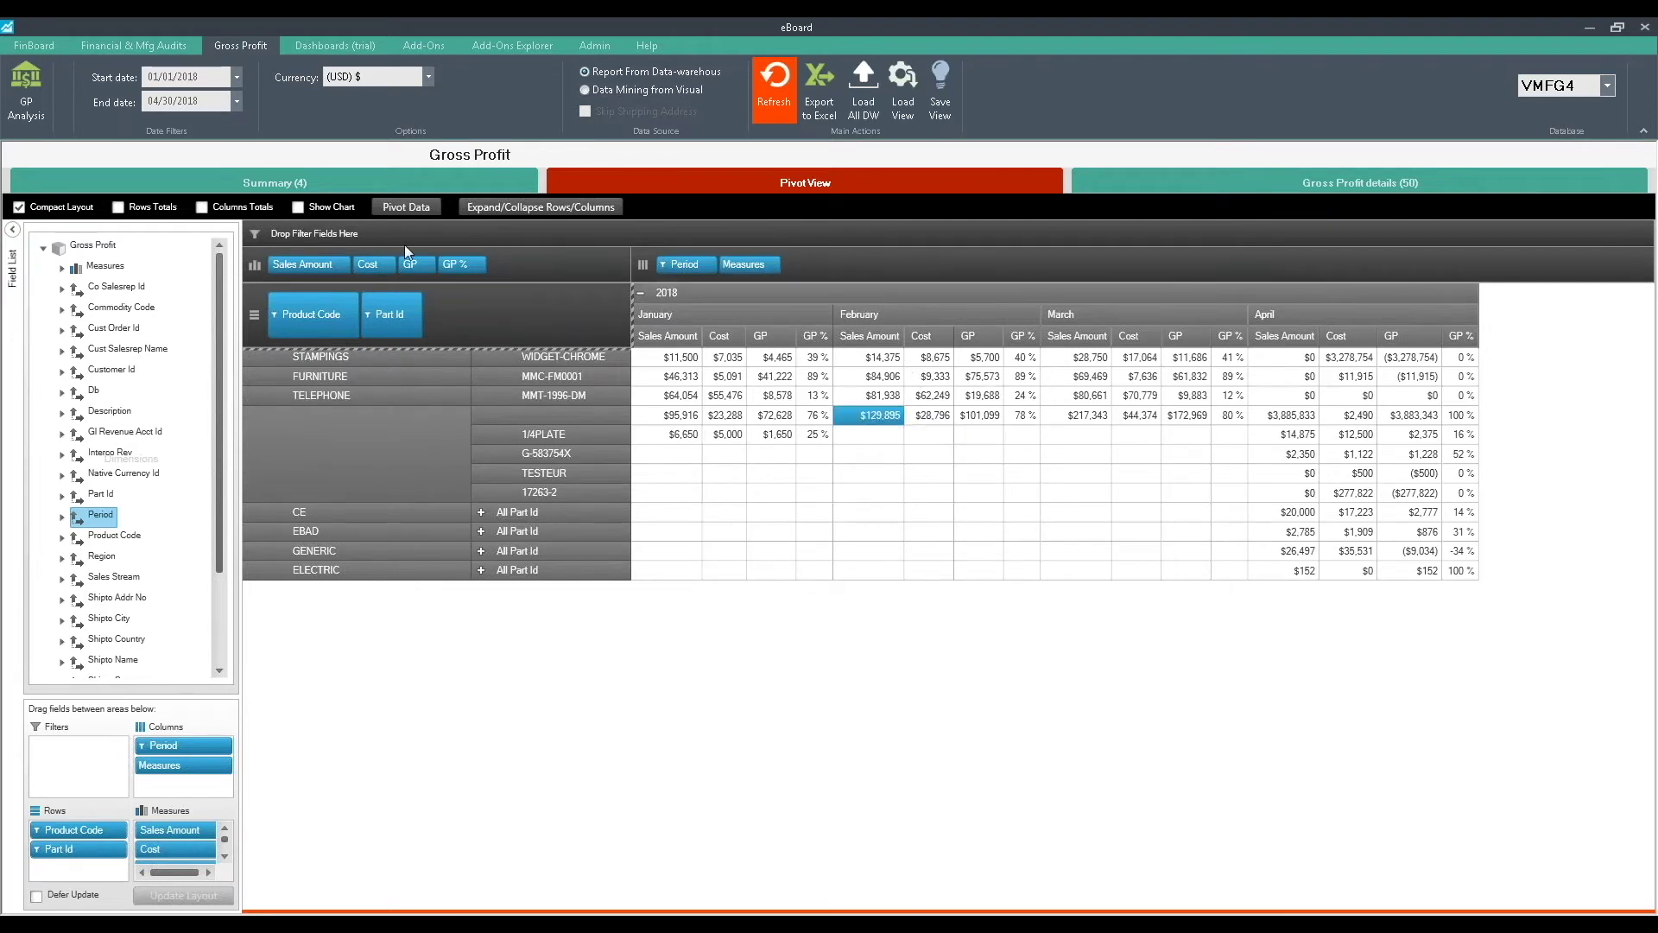
Show and hide the row totals and the 2018 column totals in the monthly pivot.
left_click(118, 208)
left_click(119, 207)
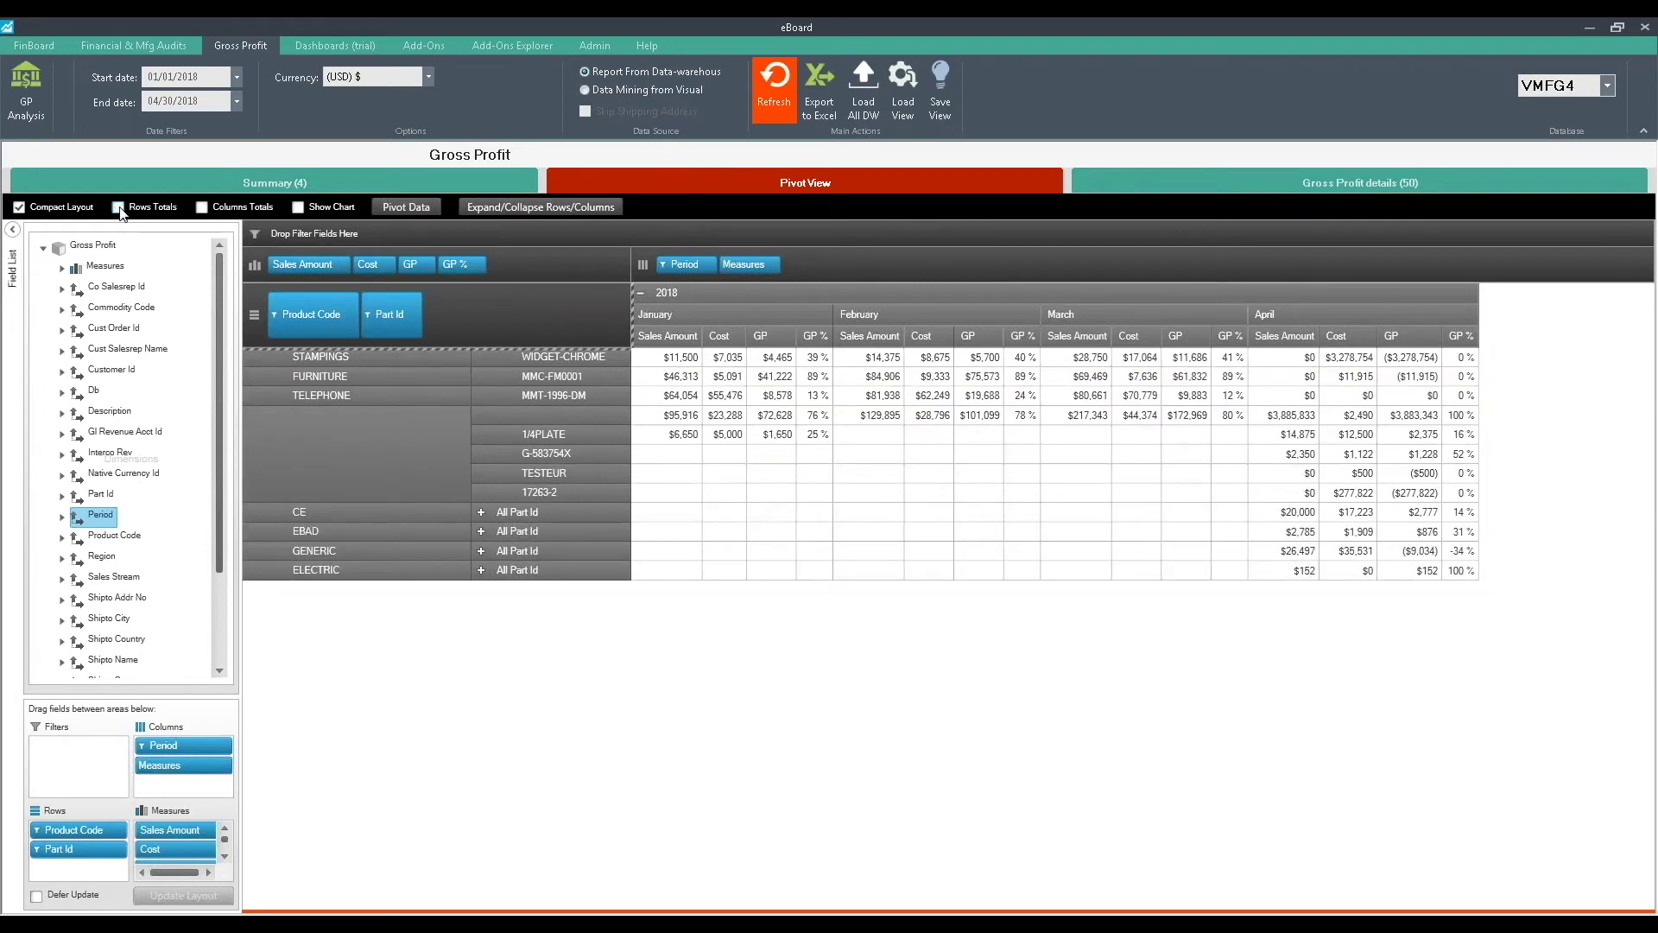
left_click(202, 208)
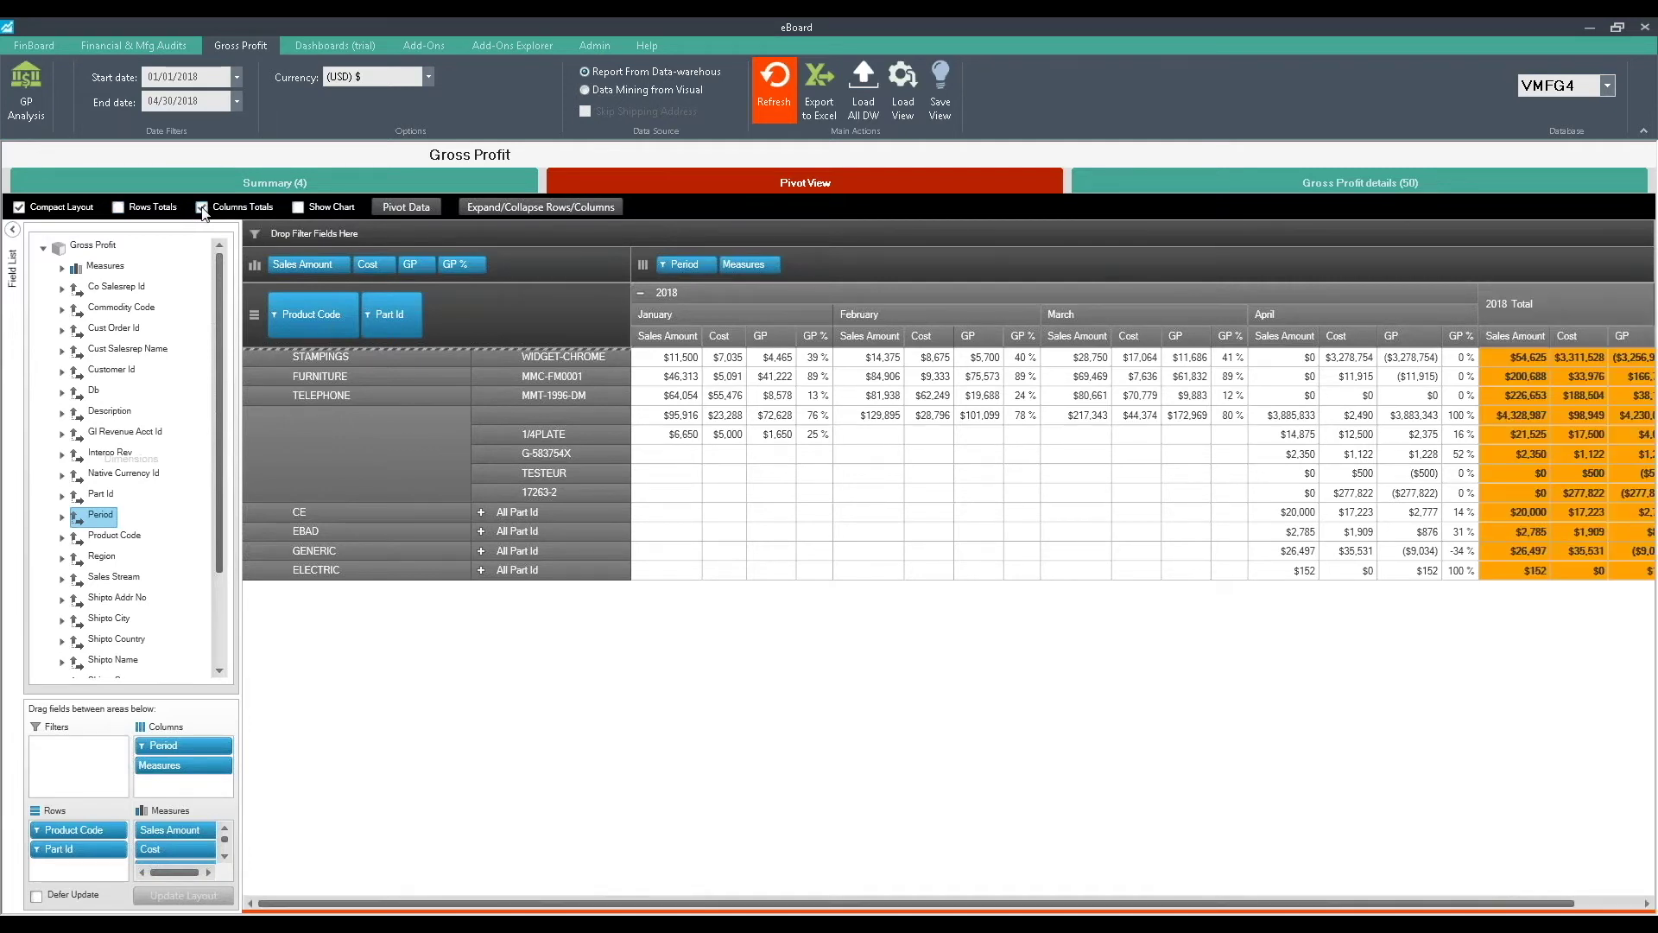
left_click(202, 208)
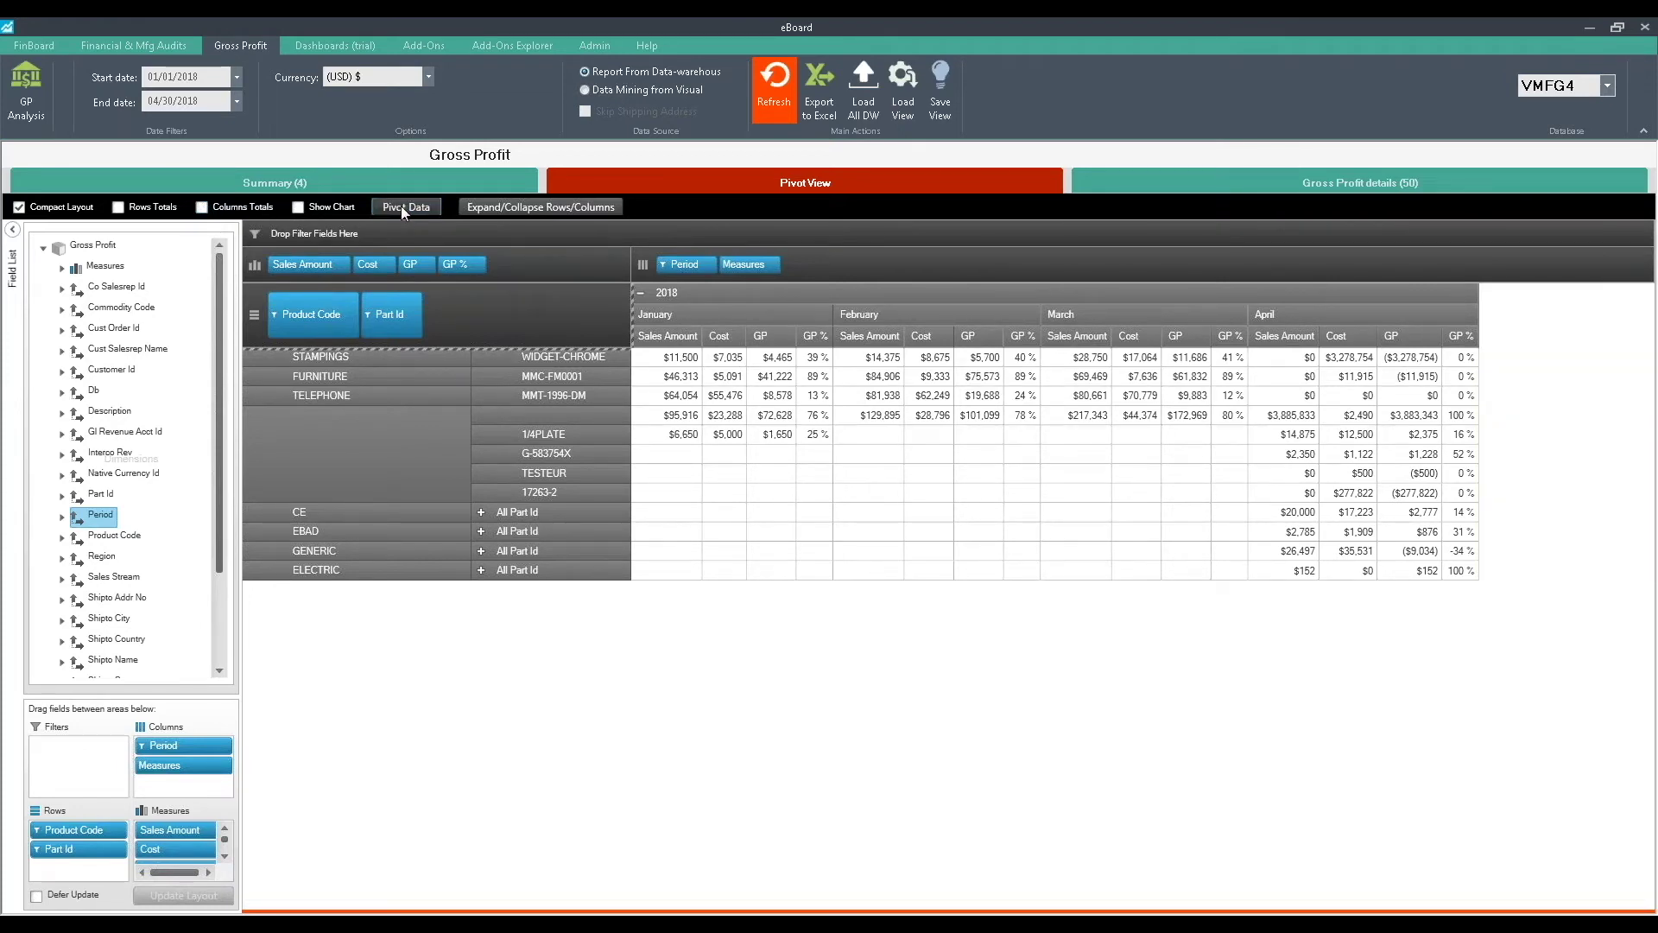
Swap the monthly pivot's rows and columns and back, and collapse and fully expand all its groups.
left_click(401, 205)
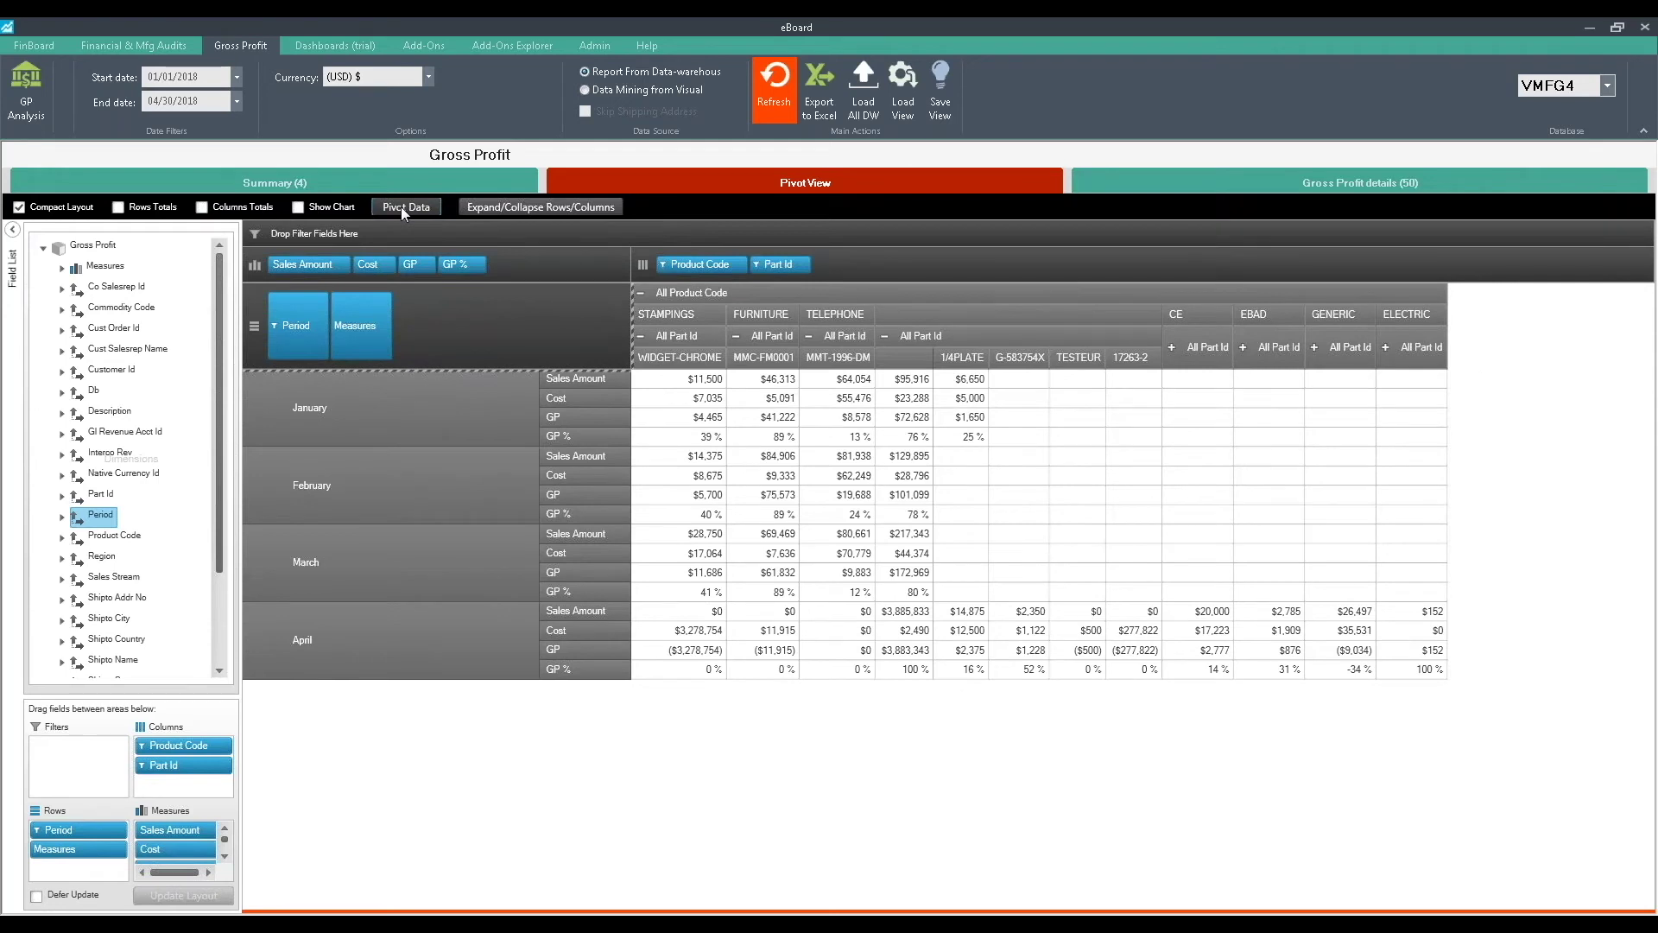
left_click(401, 205)
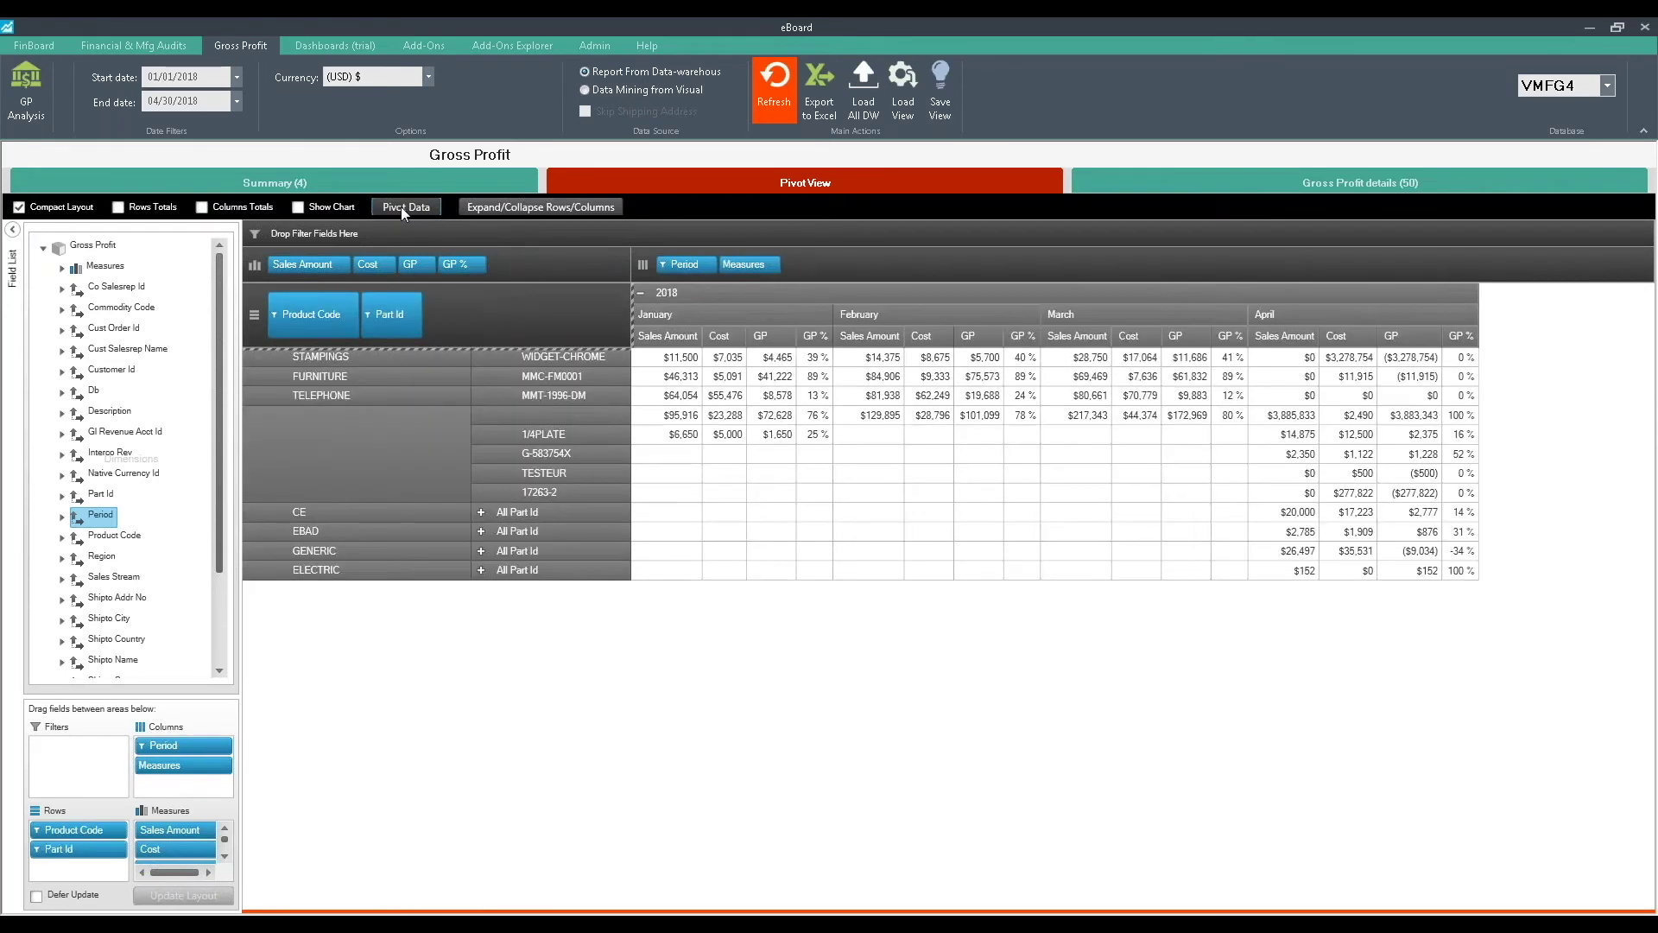
left_click(490, 210)
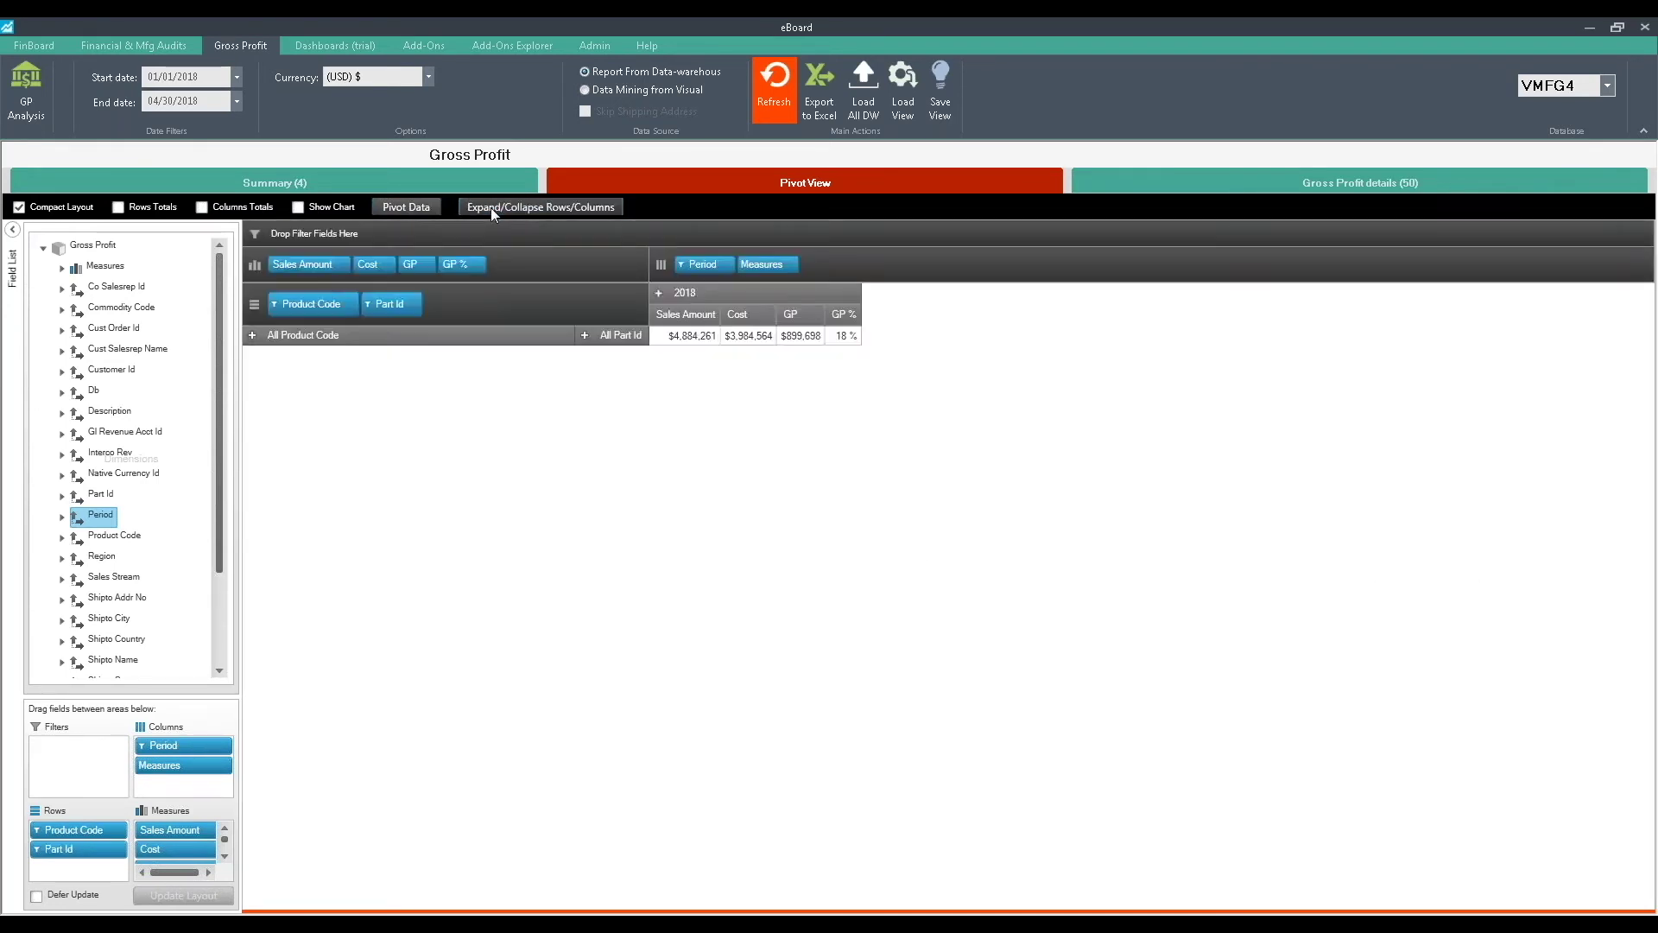
left_click(490, 210)
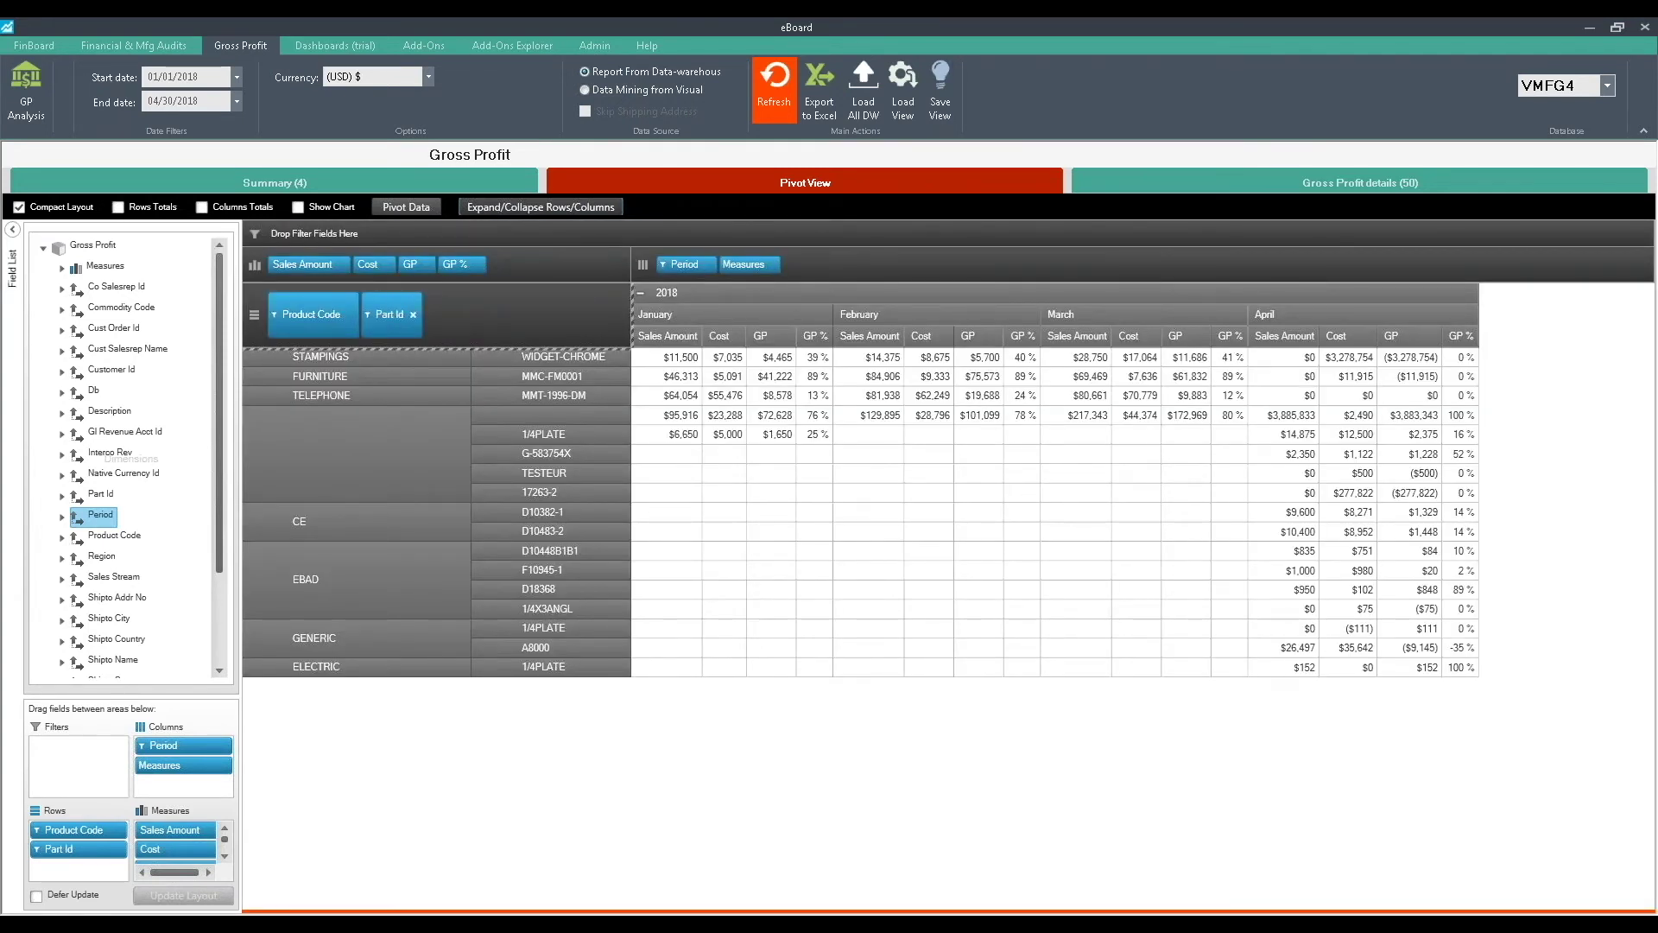
Filter the Part Id field to show only part 1/4PLATE.
left_click(368, 314)
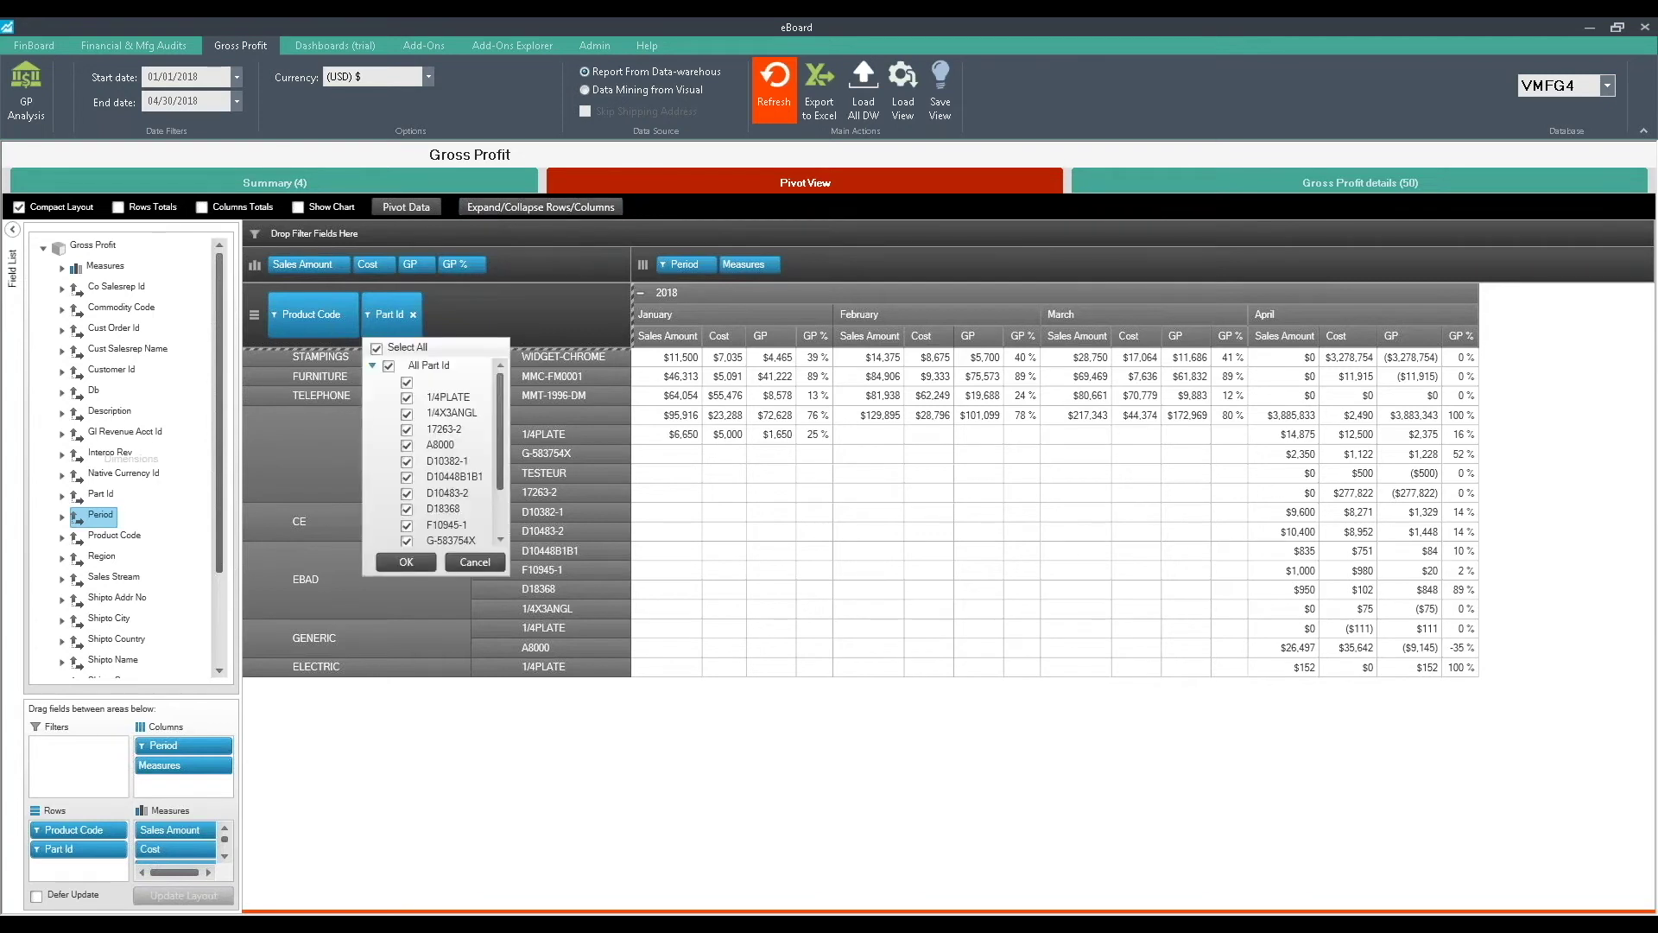
left_click(390, 366)
left_click(406, 399)
left_click(406, 561)
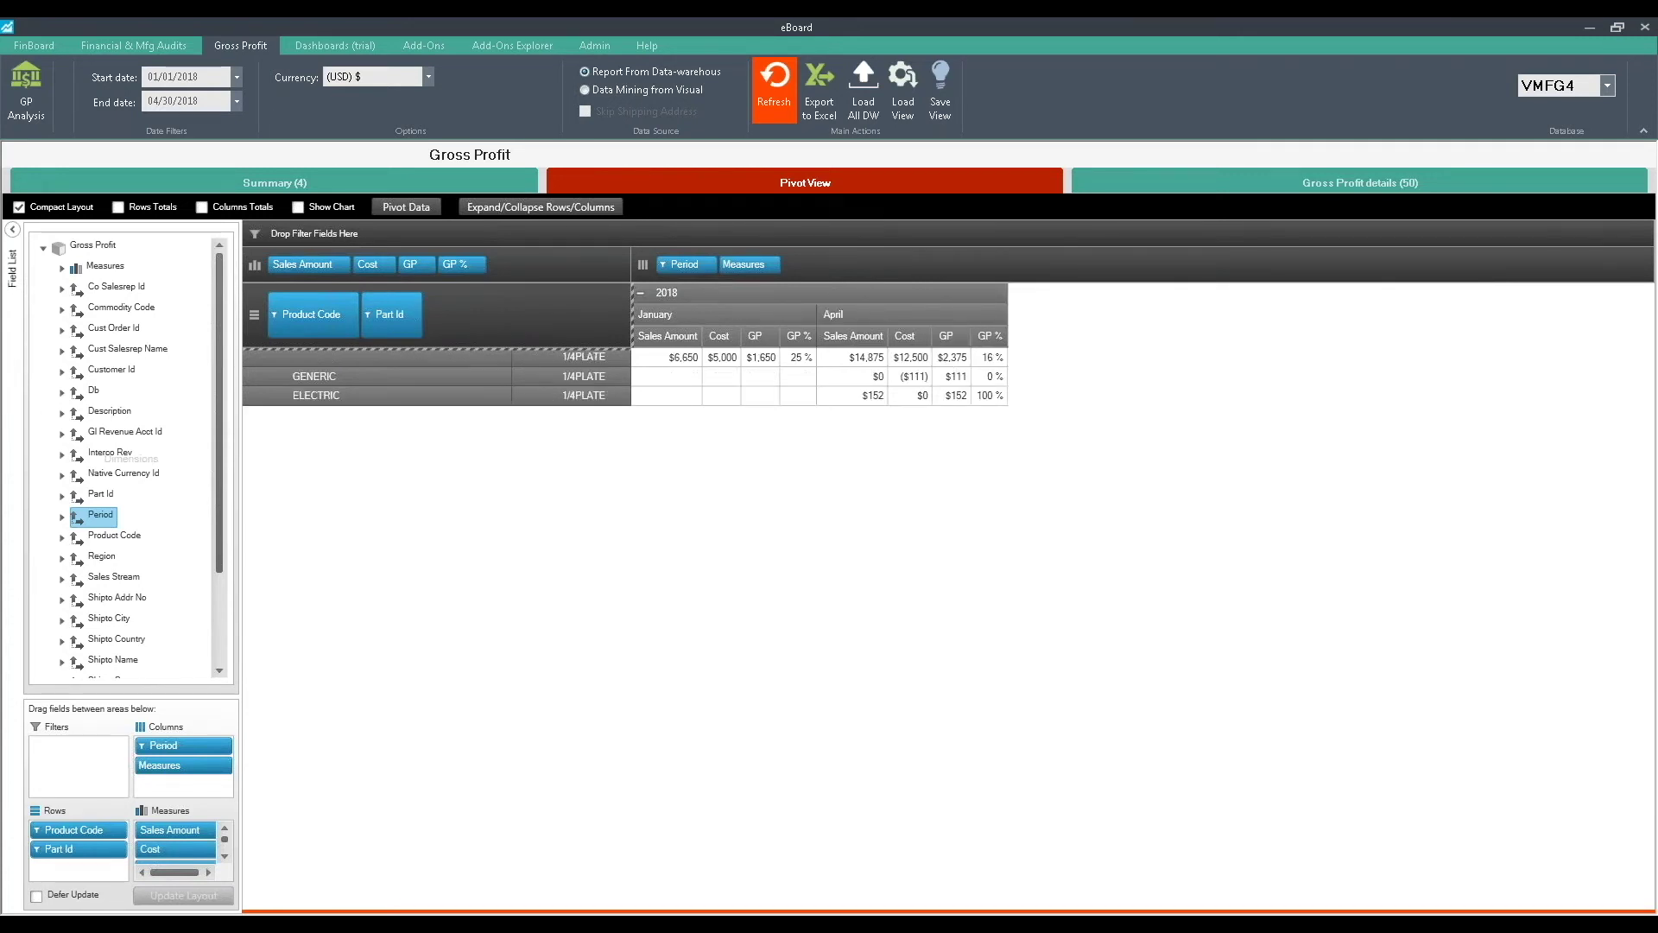
Clear the Part Id filter by reselecting all part IDs.
left_click(368, 321)
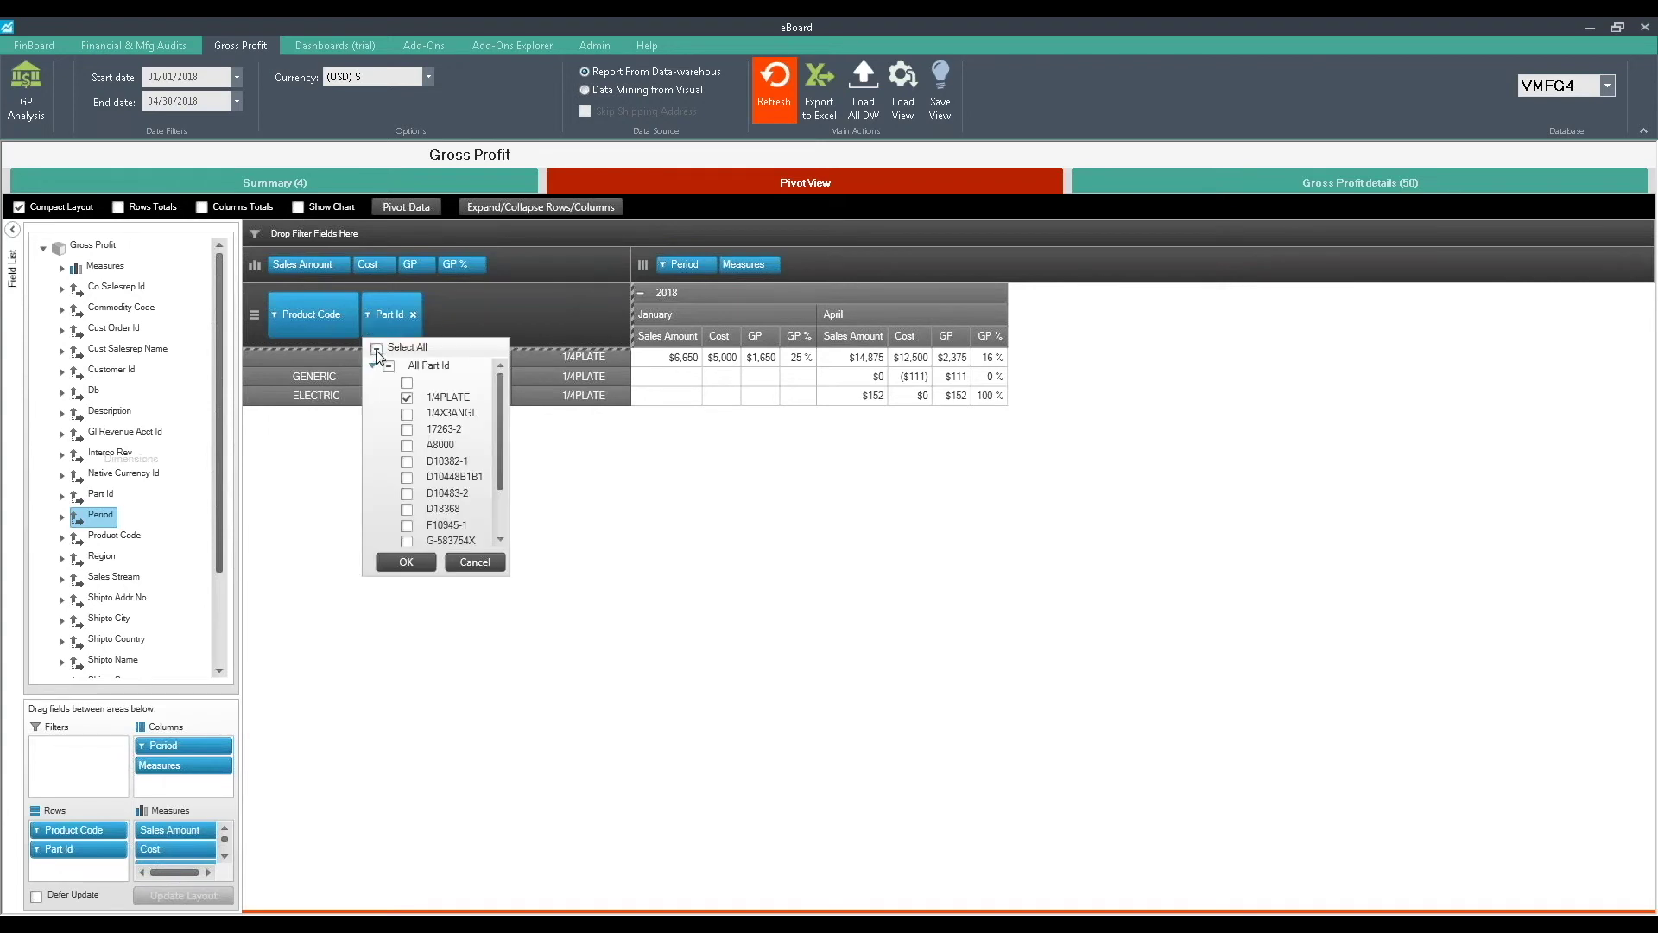
left_click(388, 366)
left_click(404, 561)
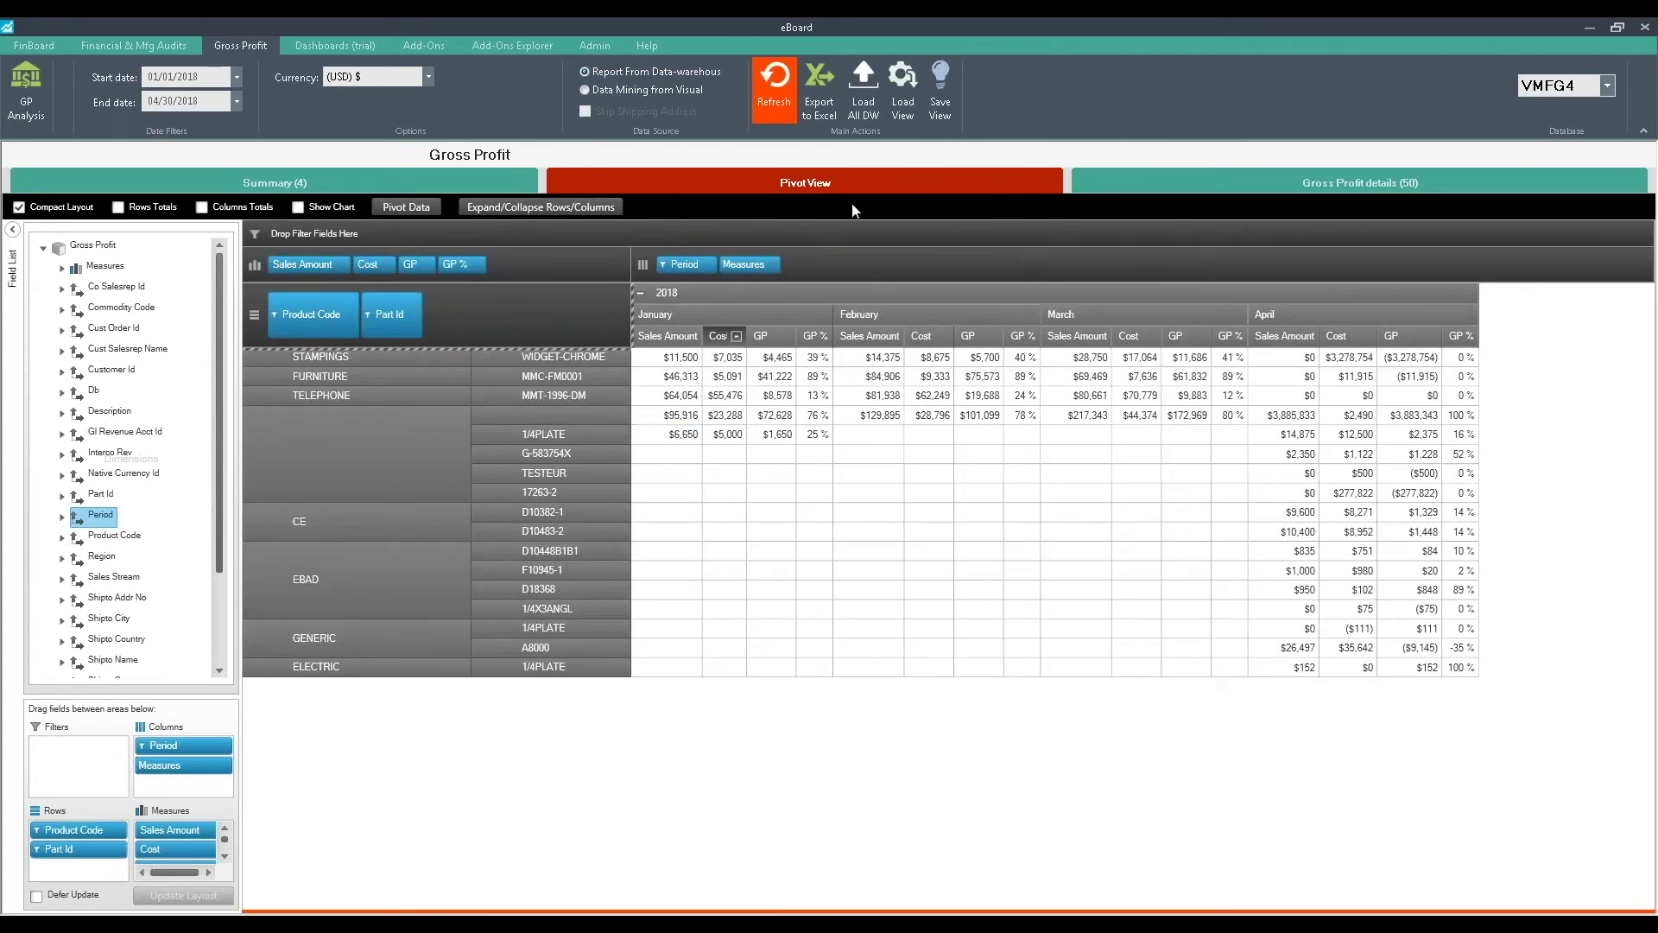
Export the expanded monthly gross profit pivot to an Excel workbook and open it.
left_click(827, 106)
left_click(410, 403)
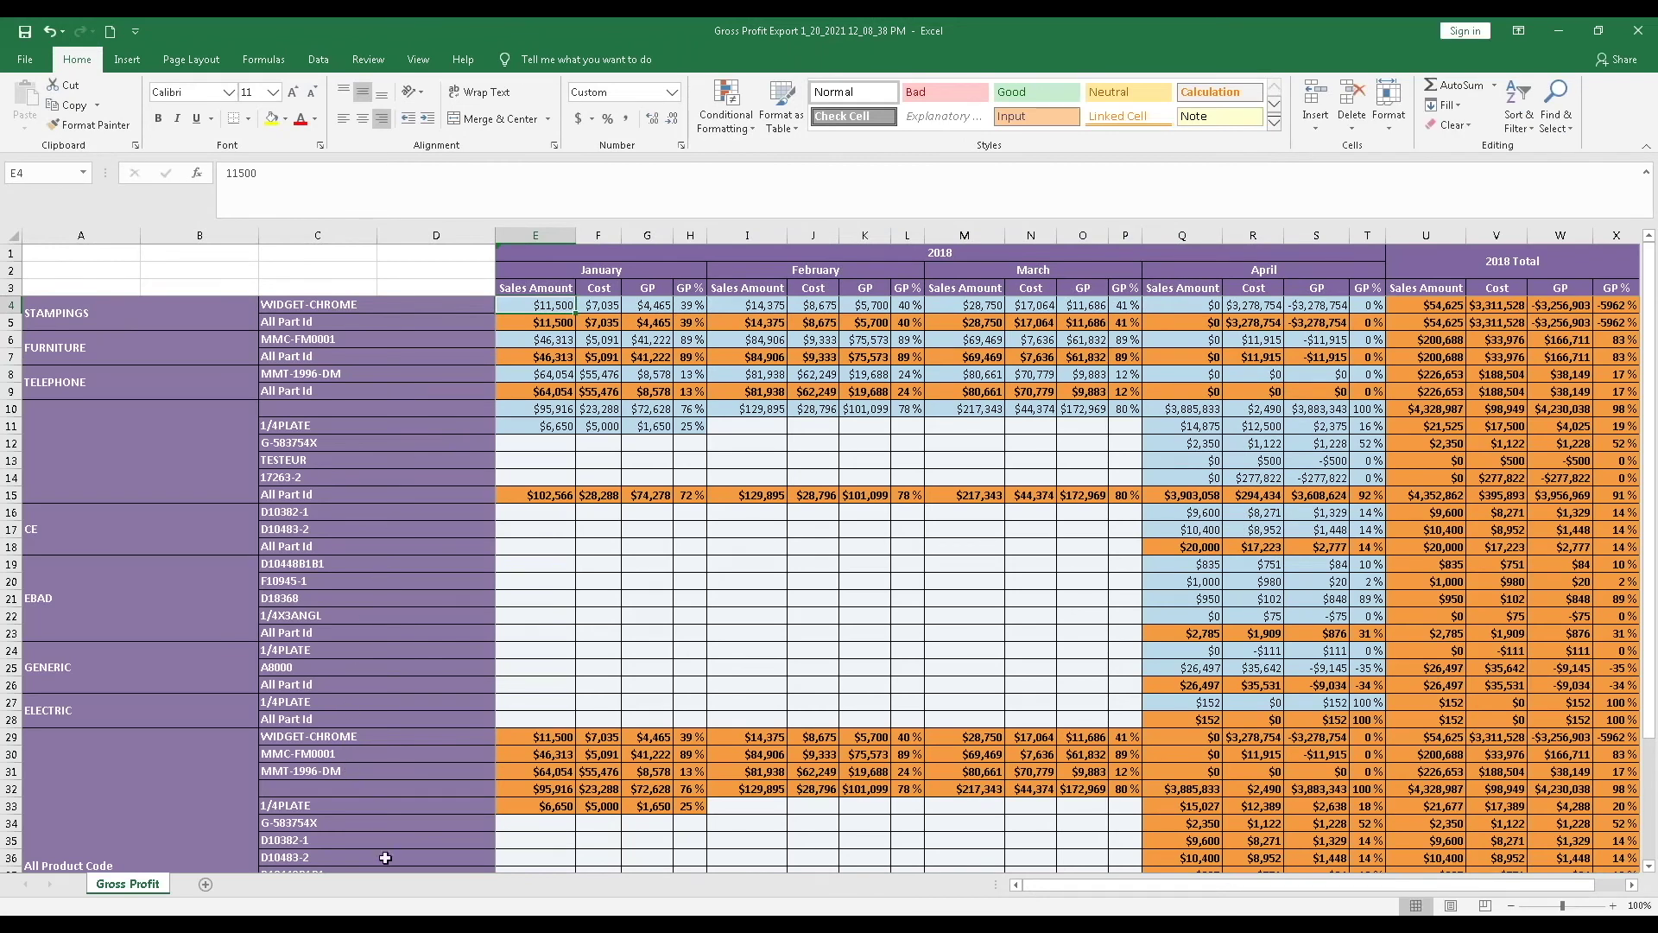
Switch back to eBoard and open its online help at the Gross Profit topic, followed by the module changes introduced in version 20.08.58.594.
mouse_move(393, 917)
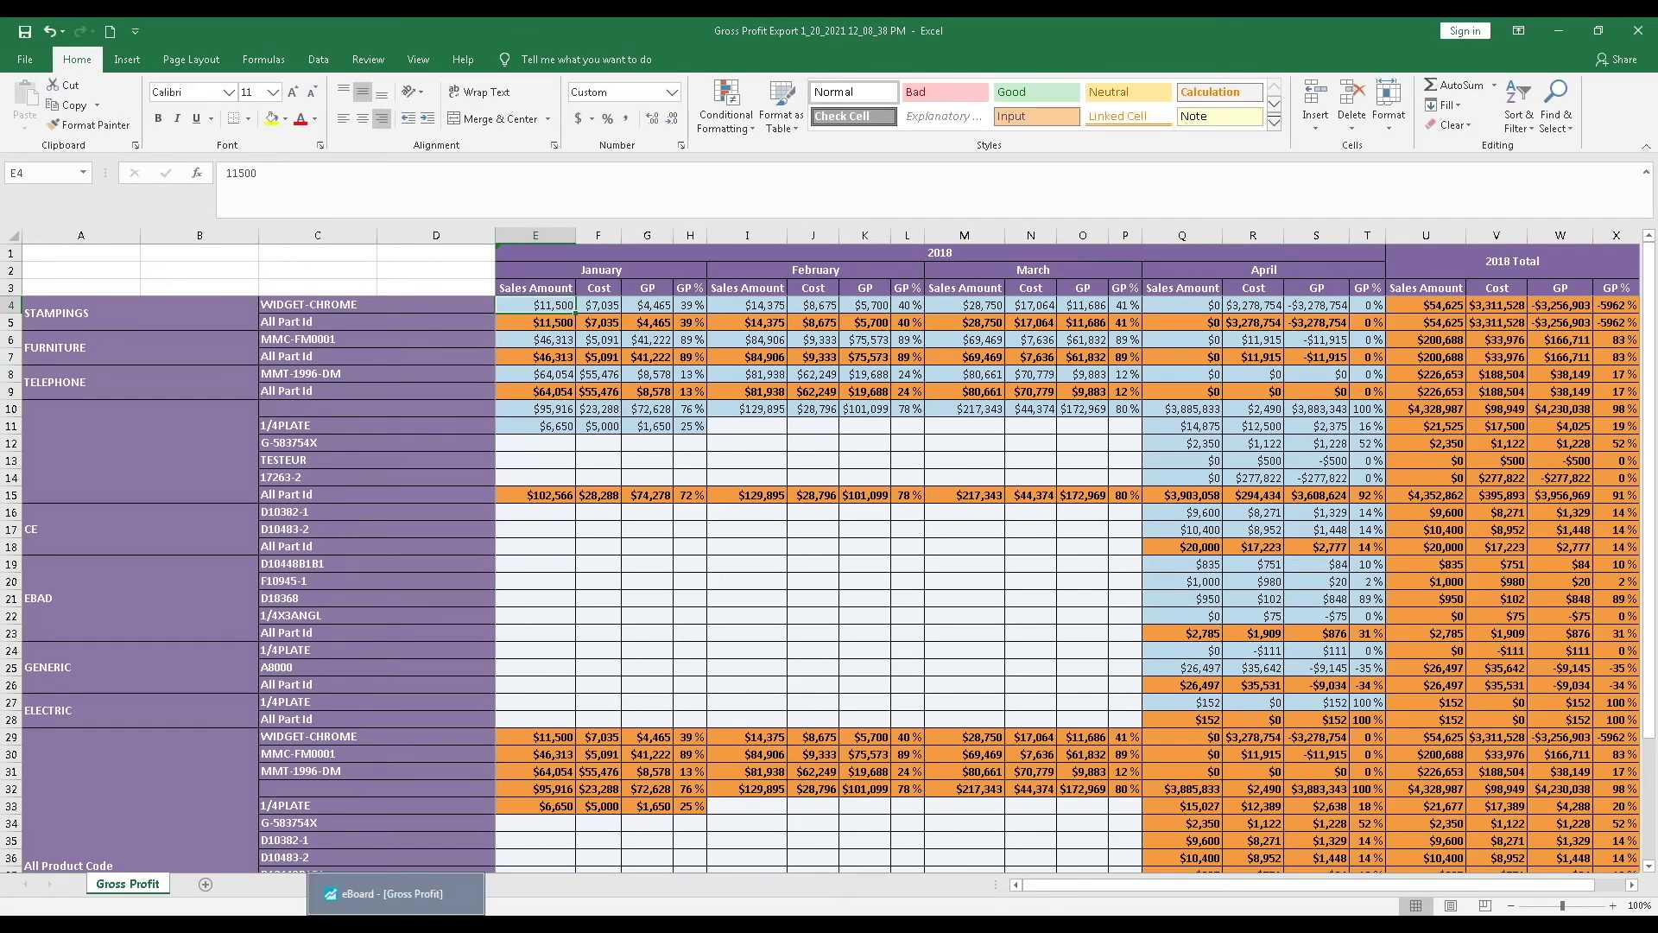
left_click(393, 893)
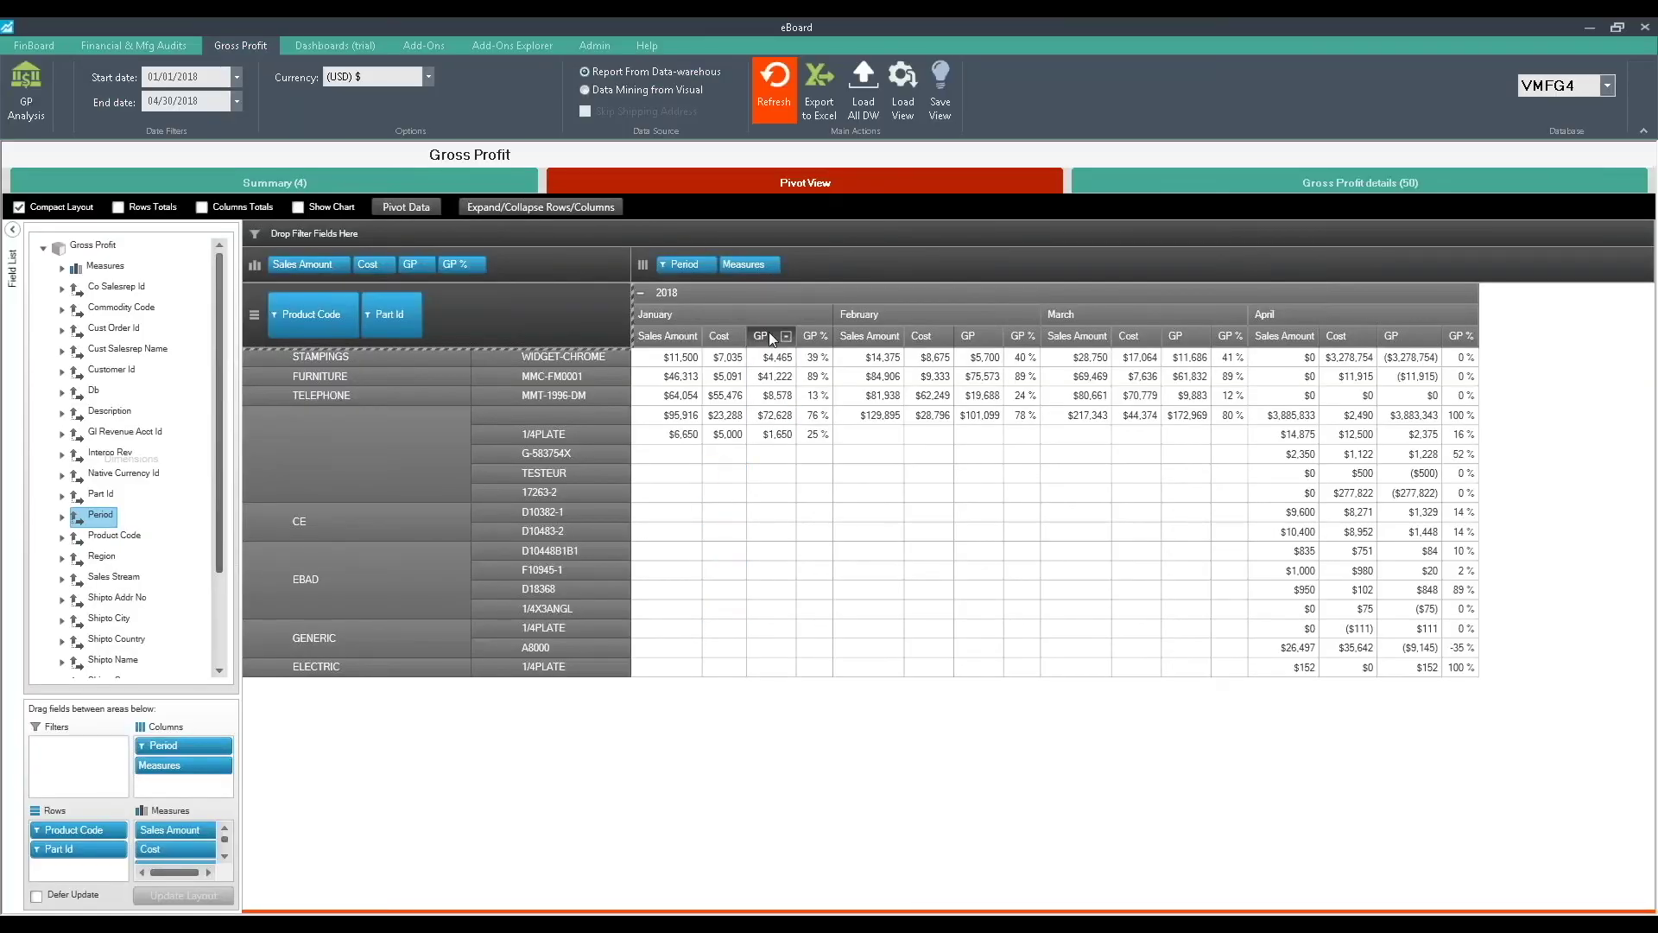
left_click(647, 47)
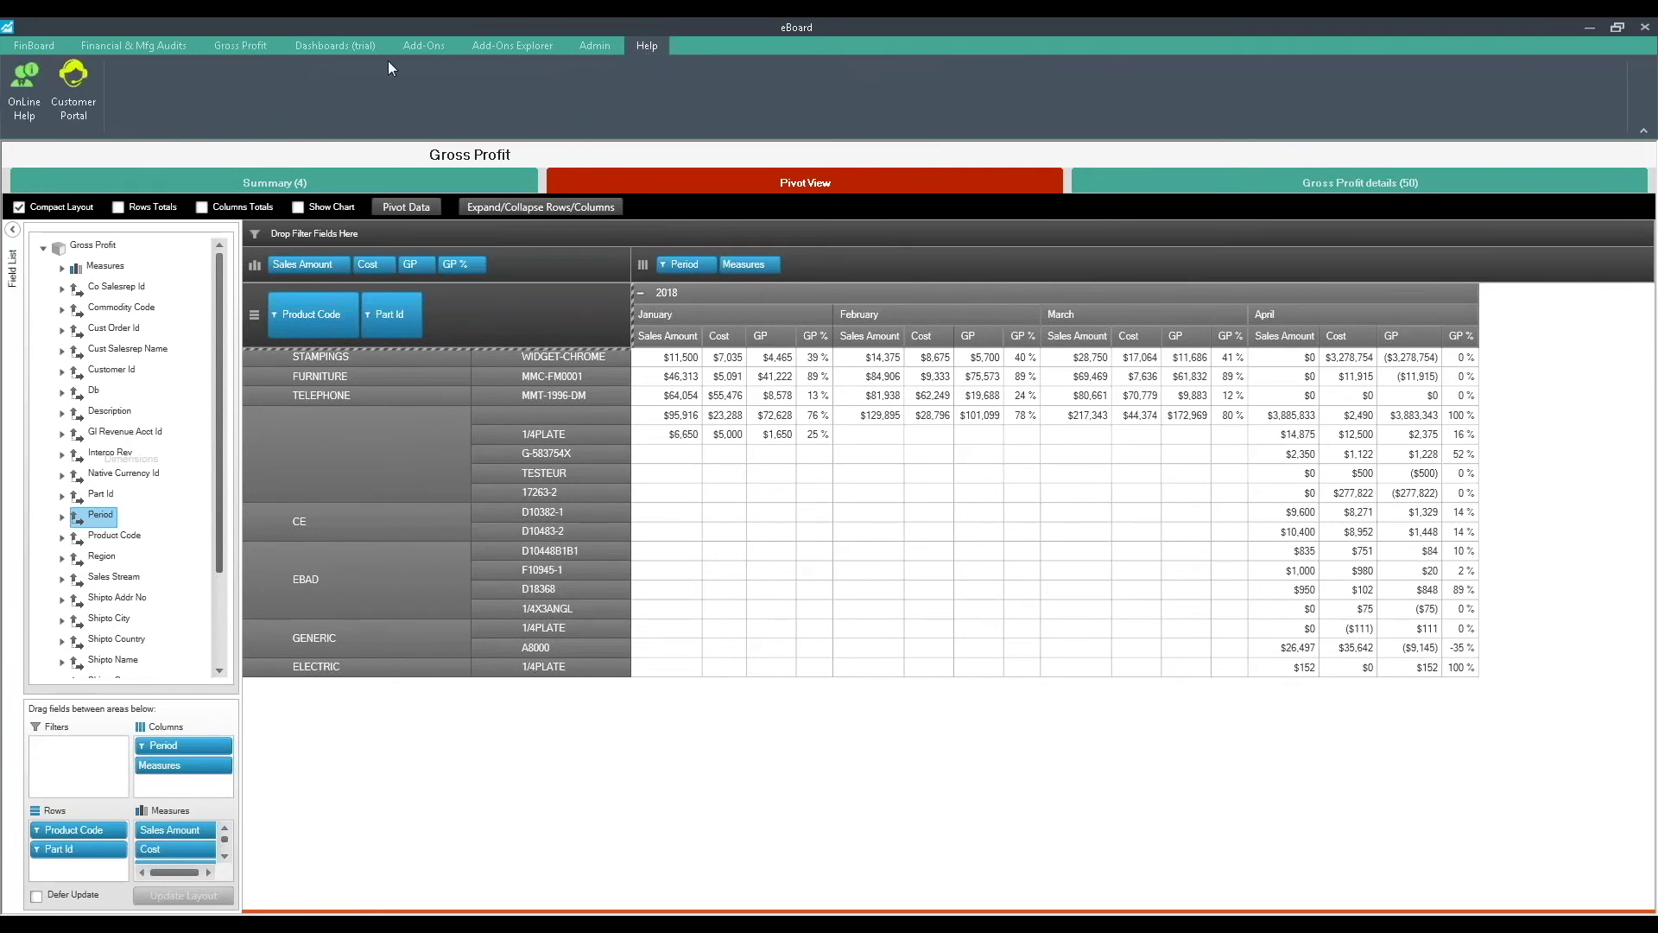
left_click(26, 108)
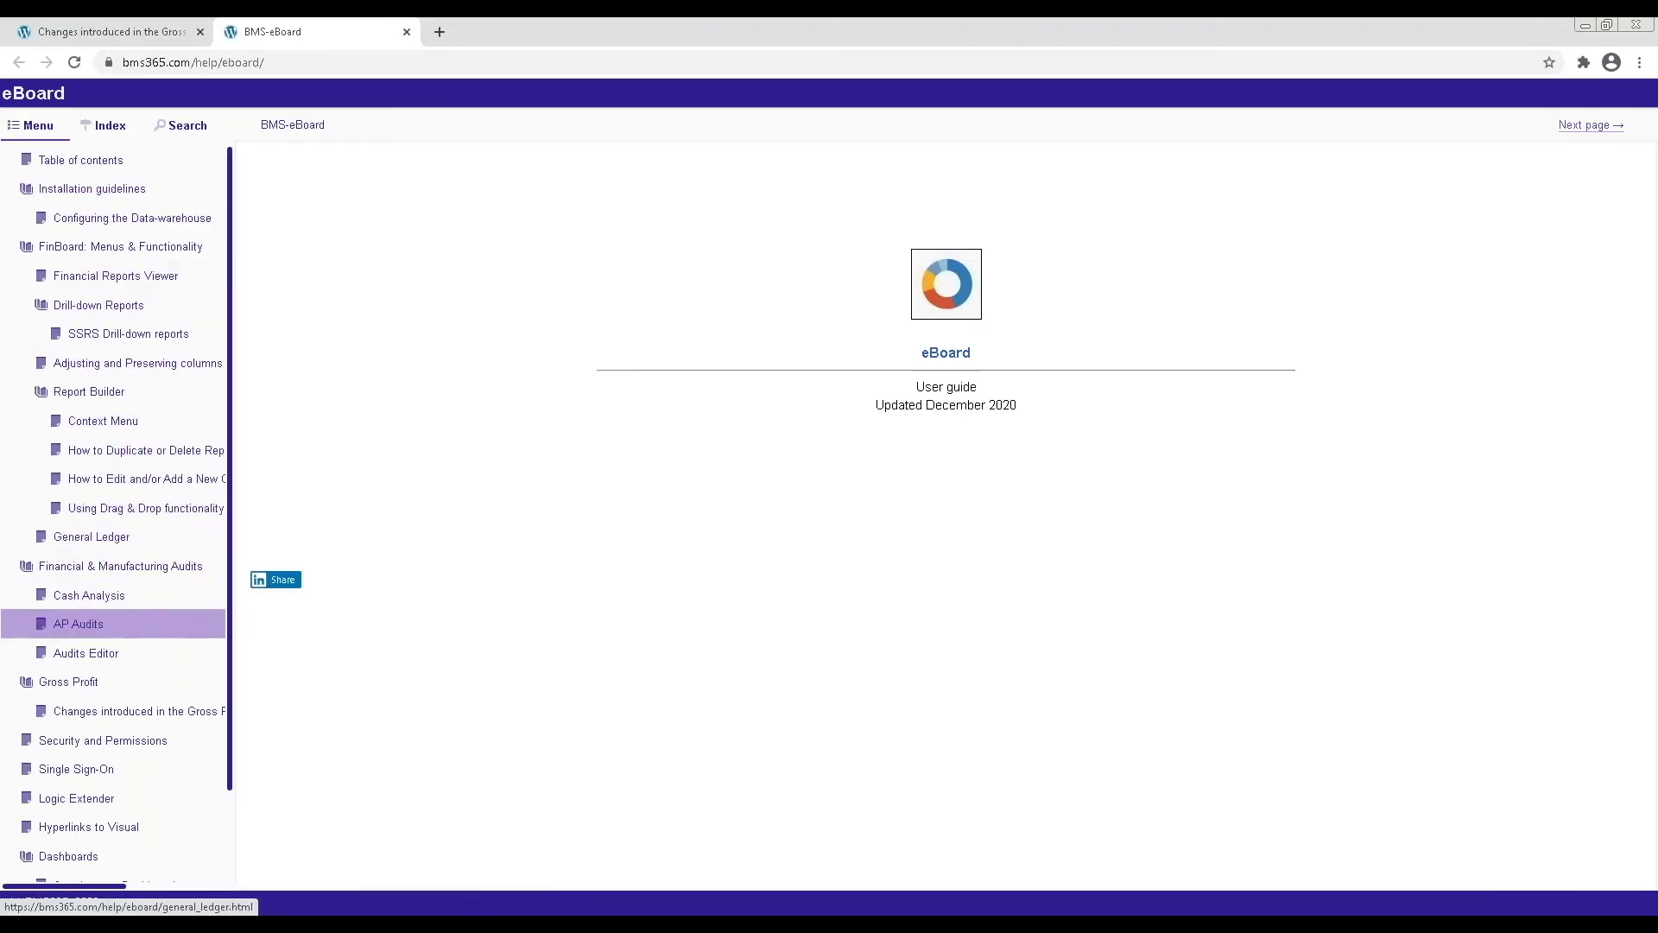
left_click(86, 684)
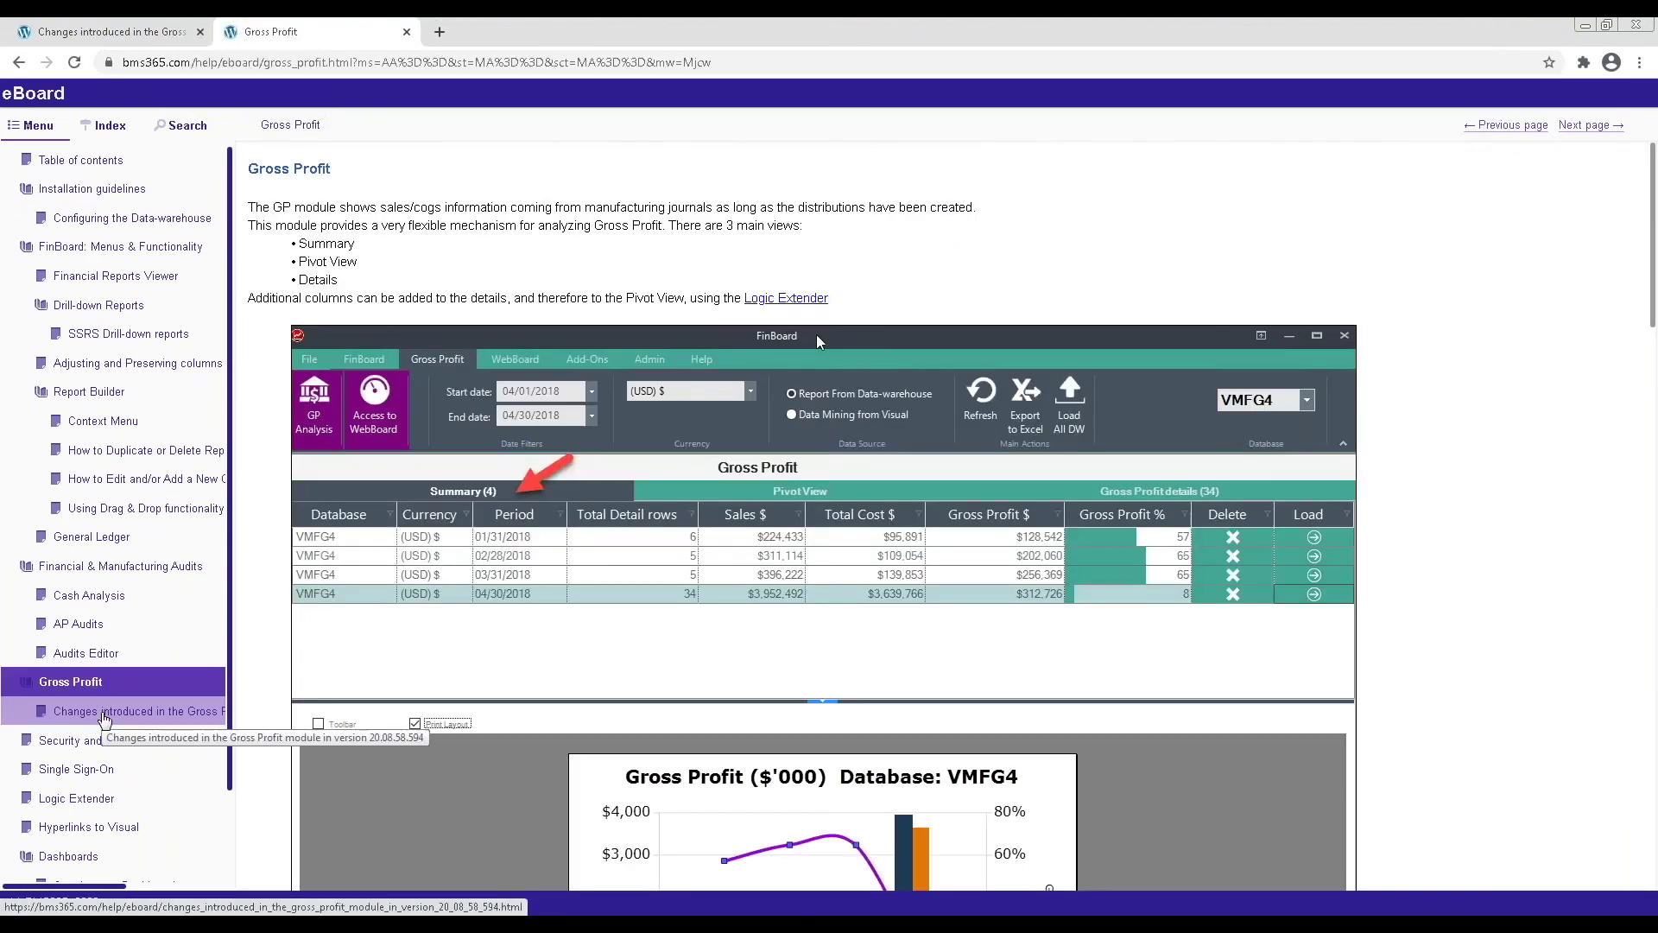
left_click(103, 715)
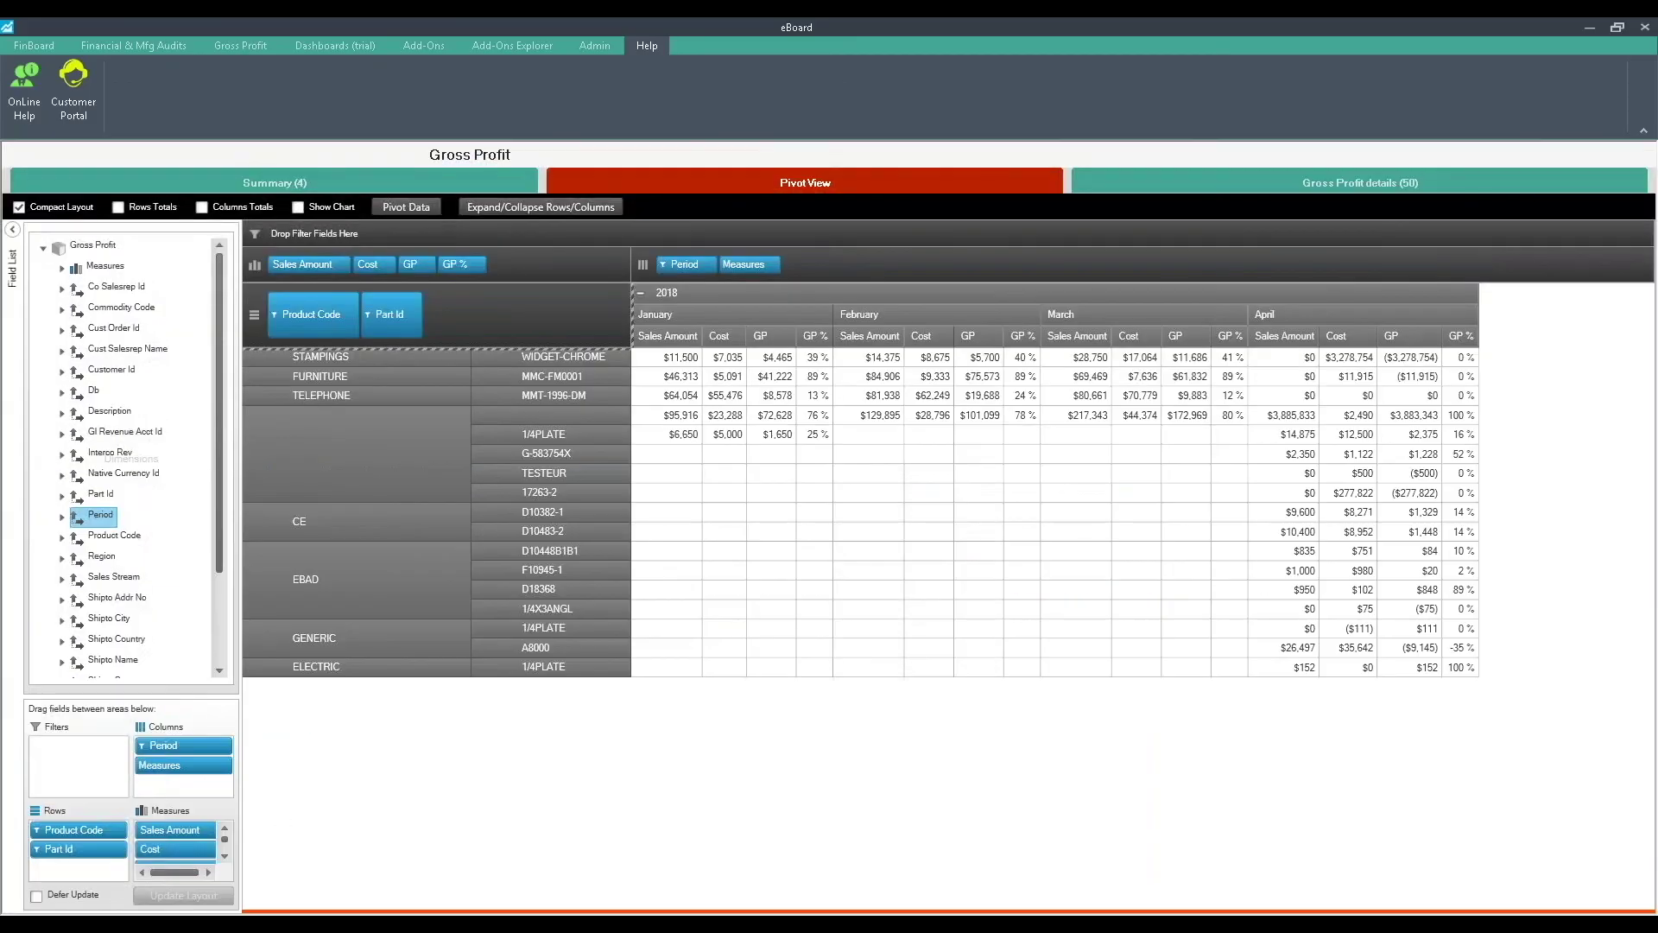
Open a new case in eBoard's customer portal, set the request type to Support and start the Requestor Name entry.
left_click(69, 104)
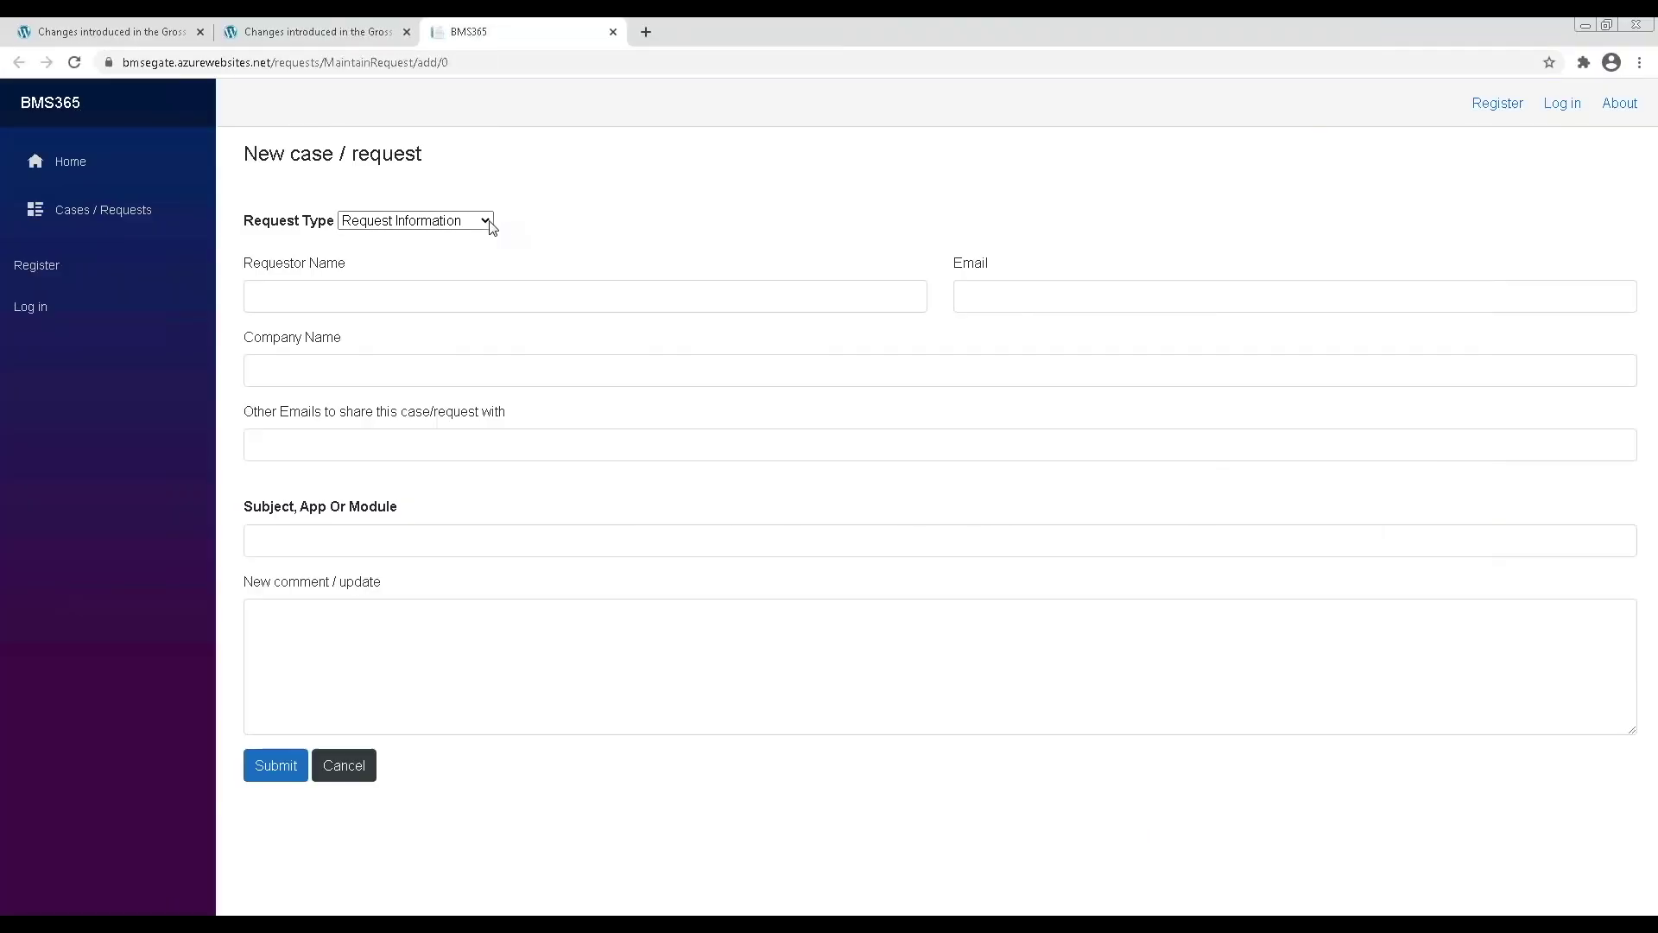
left_click(489, 223)
left_click(482, 292)
left_click(255, 296)
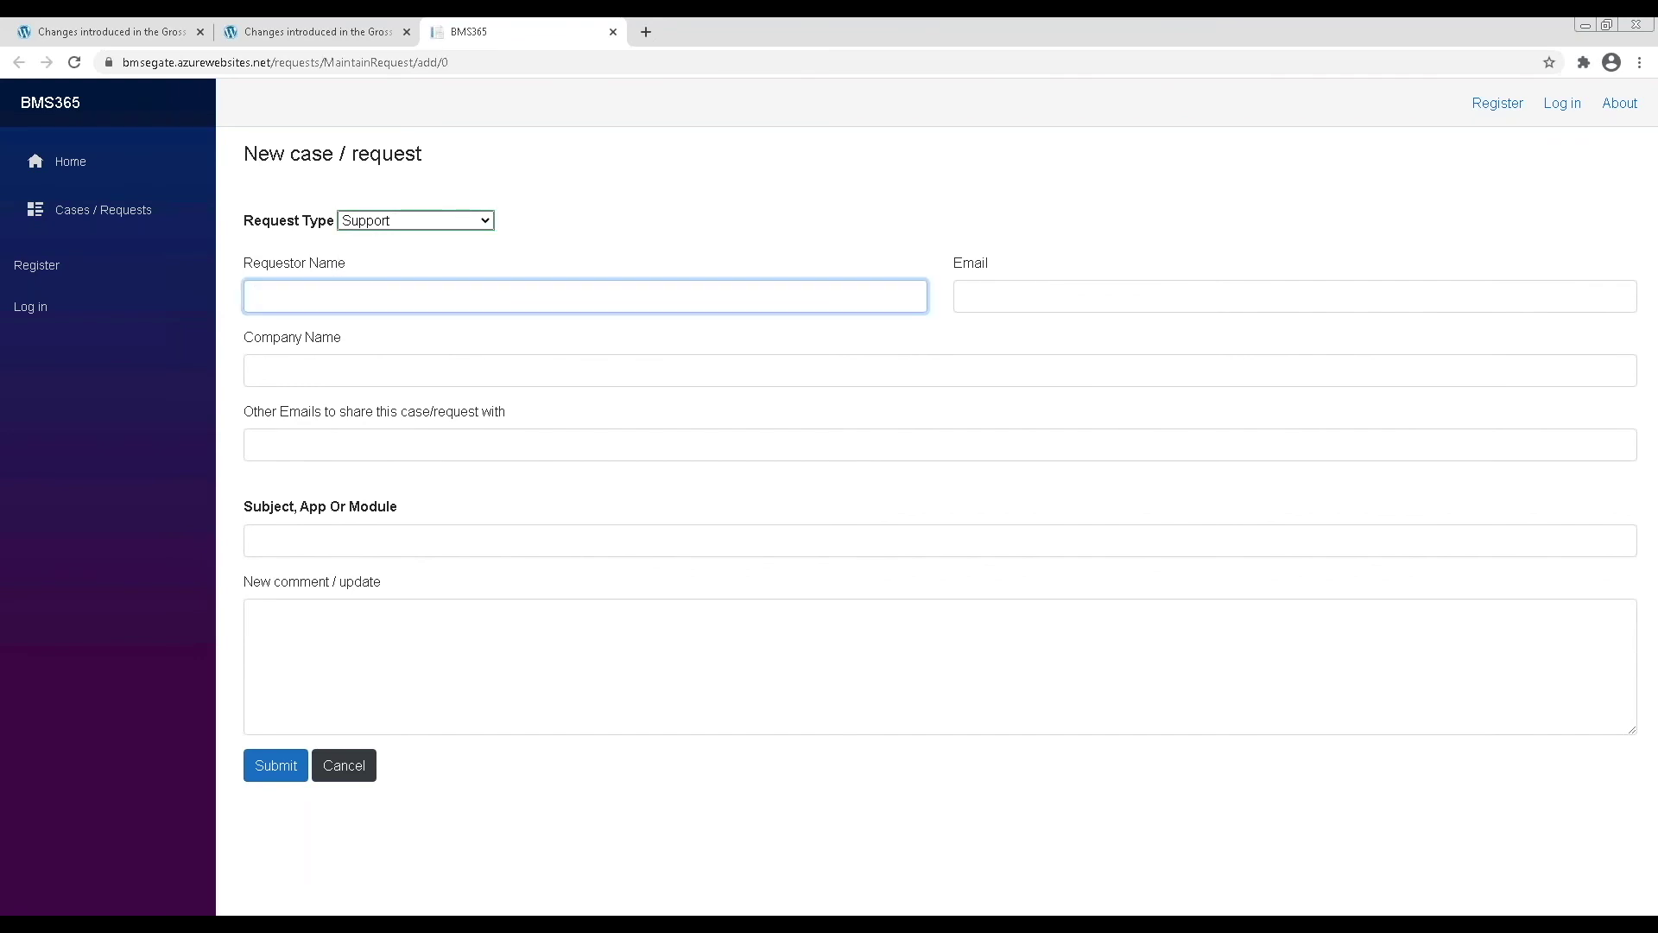